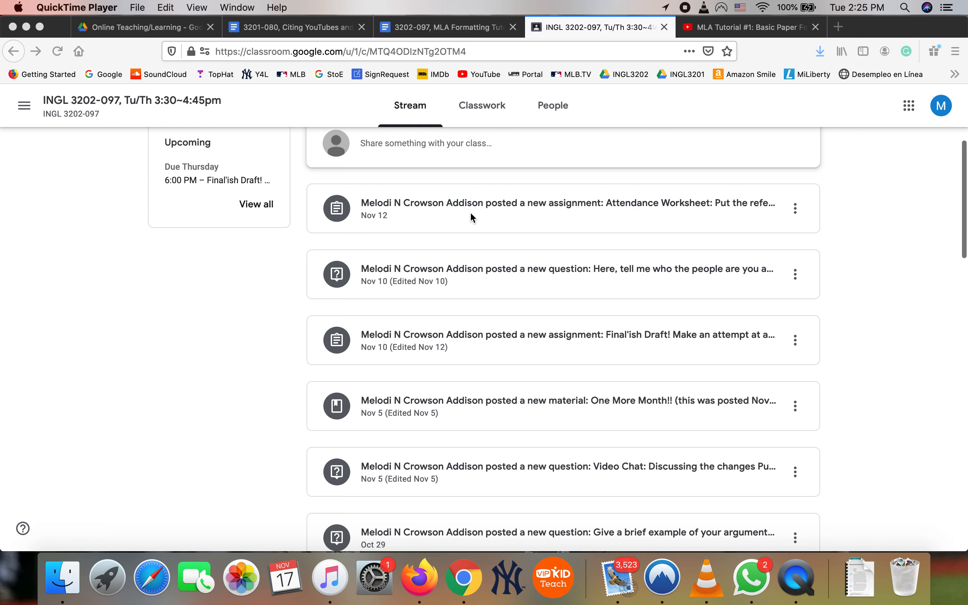
Open the upcoming Final'ish Draft assignment due Thursday from the INGL 3202-097 class stream.
scroll(473, 213, up, 1)
scroll(474, 215, down, 5)
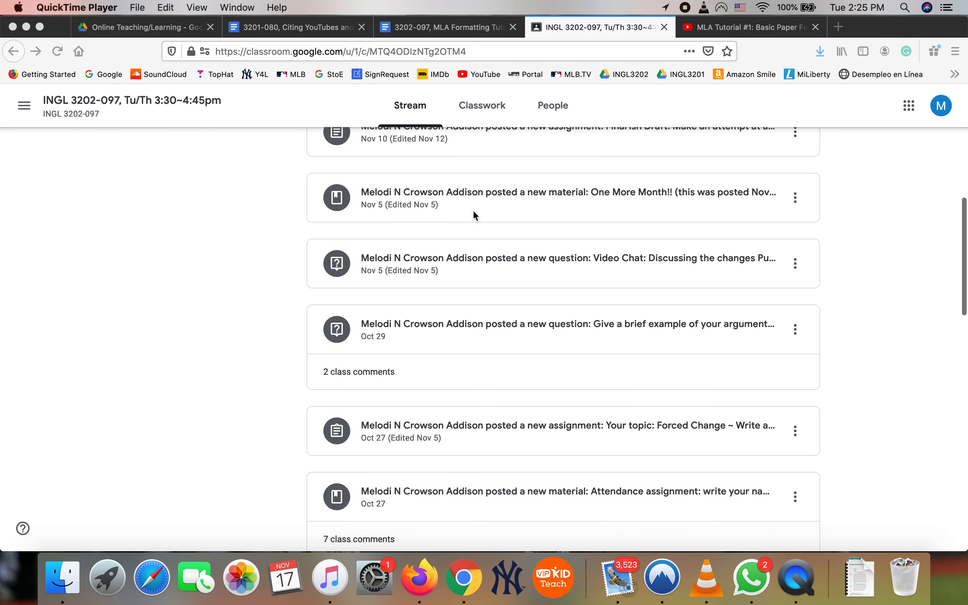
scroll(473, 212, up, 10)
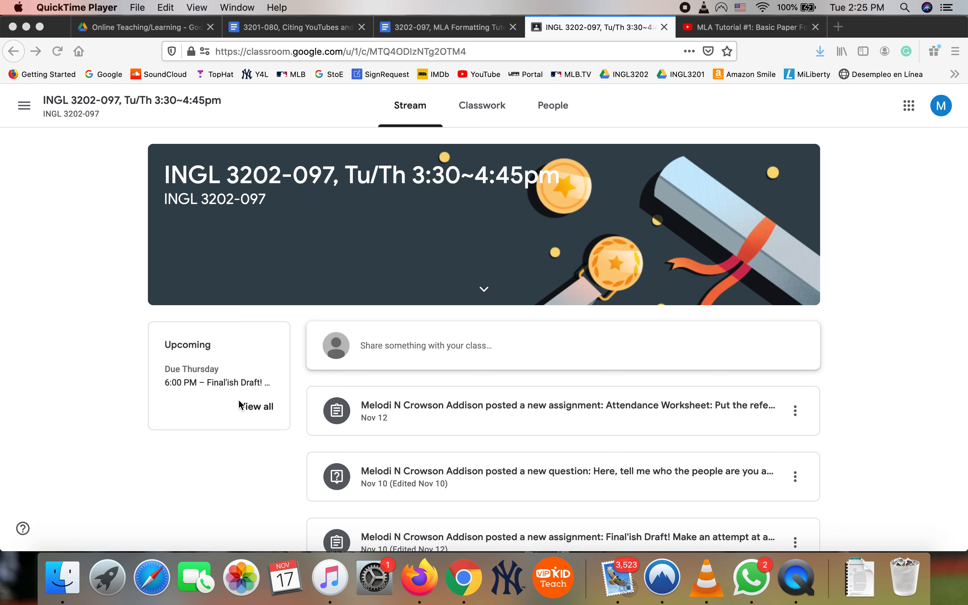
click(221, 385)
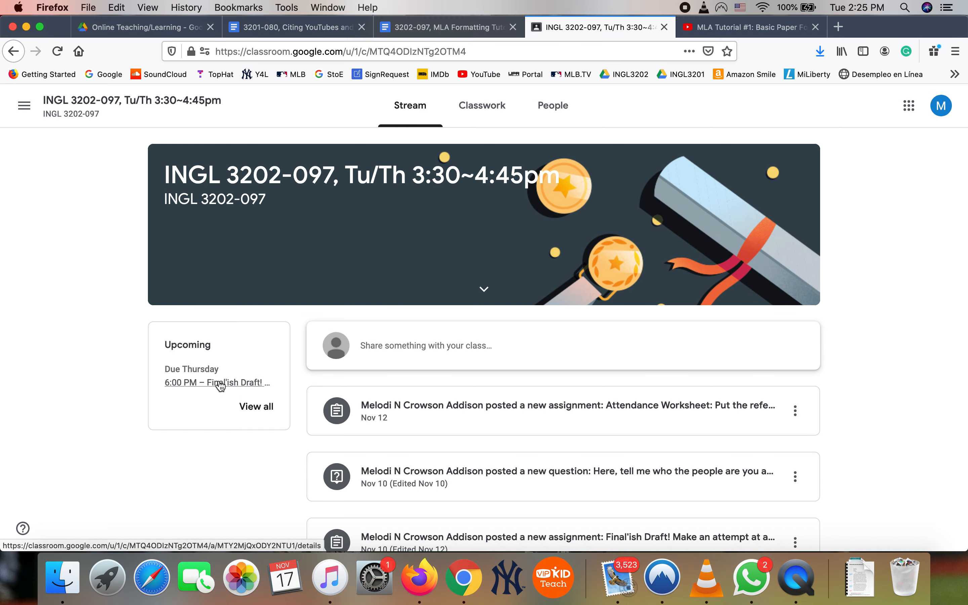
click(221, 385)
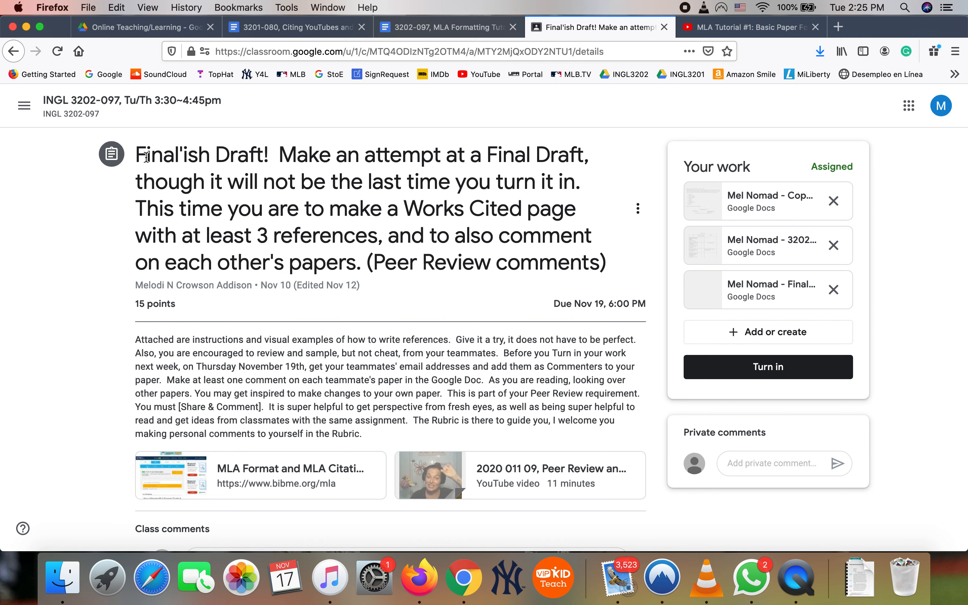
Read the Final'ish Draft assignment's title and instructions on the Works Cited page, references and peer review comments, including the attached materials.
drag(146, 157, 292, 155)
click(379, 180)
drag(327, 209, 575, 231)
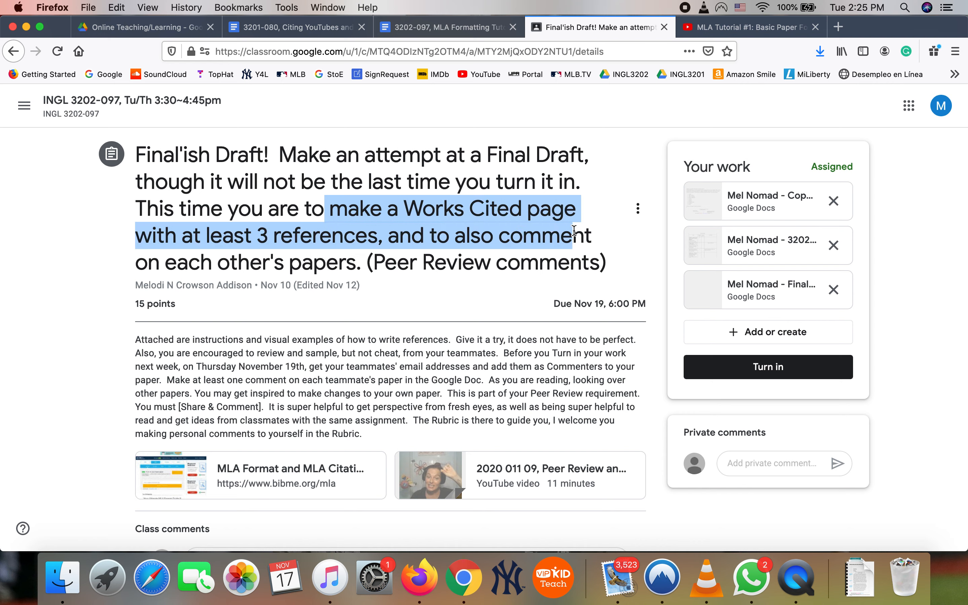
click(575, 231)
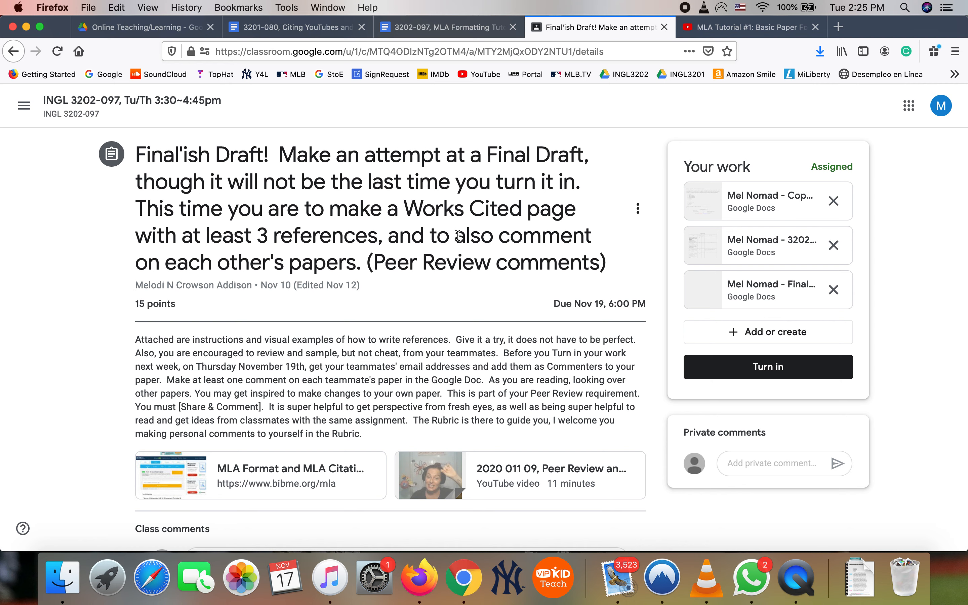
drag(425, 234, 589, 270)
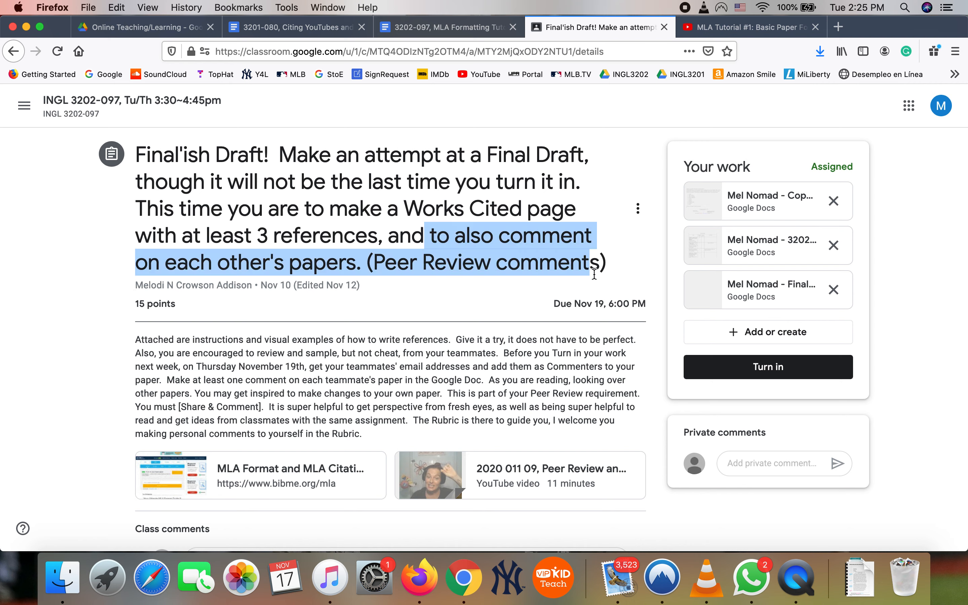
click(552, 351)
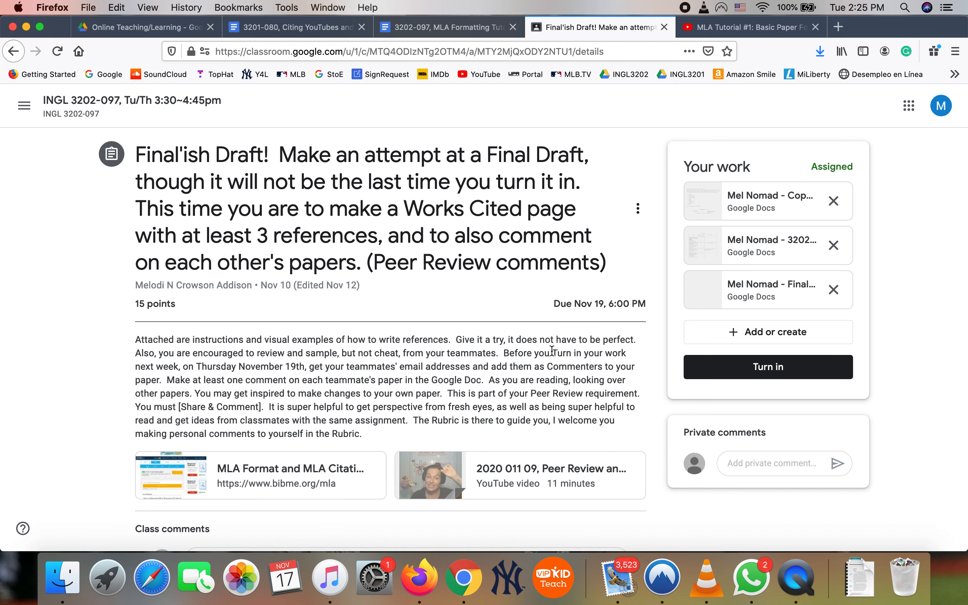
scroll(552, 350, down, 2)
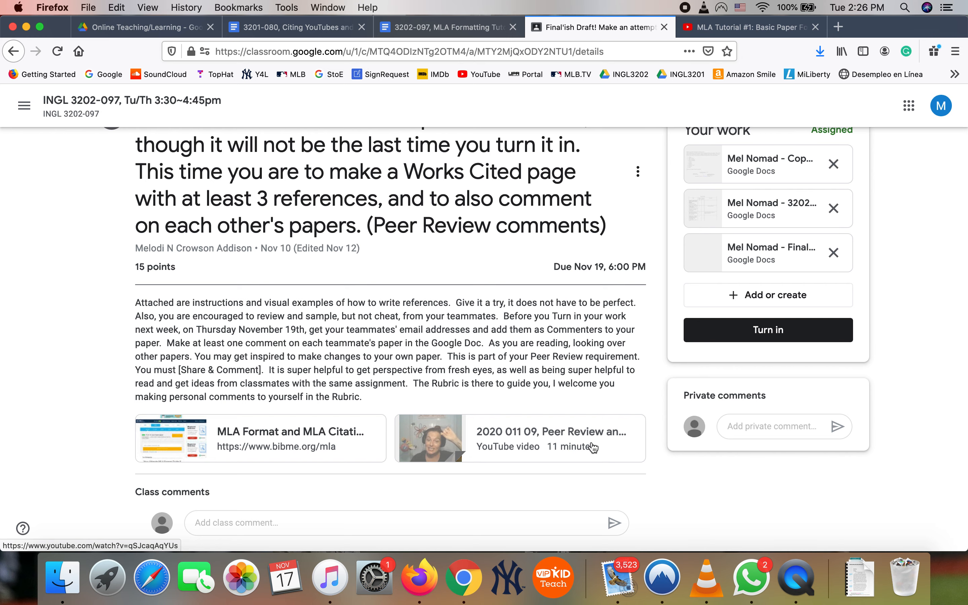
scroll(594, 448, up, 2)
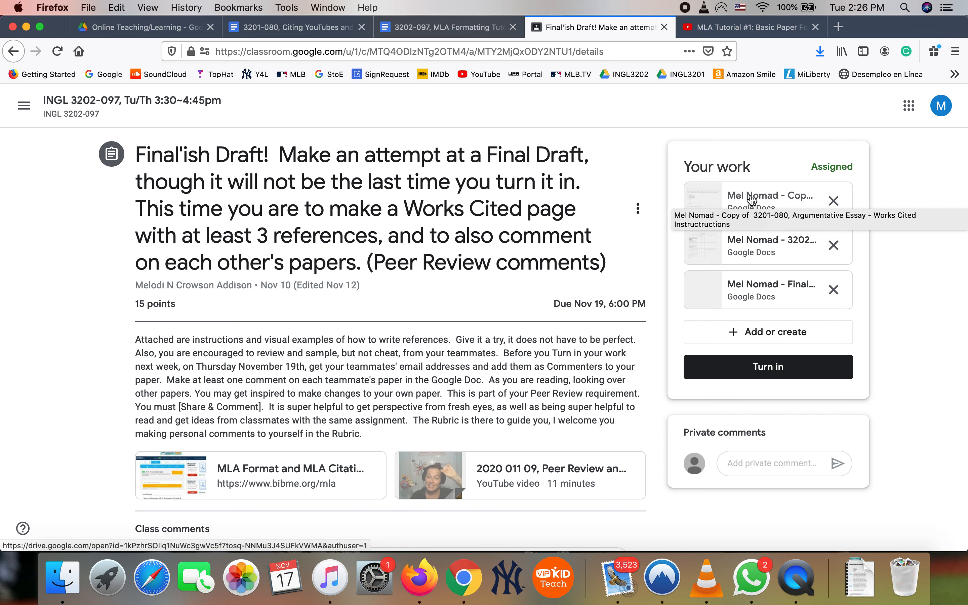
Look through the attached Argumentative Essay Works Cited instructions document down to the sample pages, and close it.
click(752, 201)
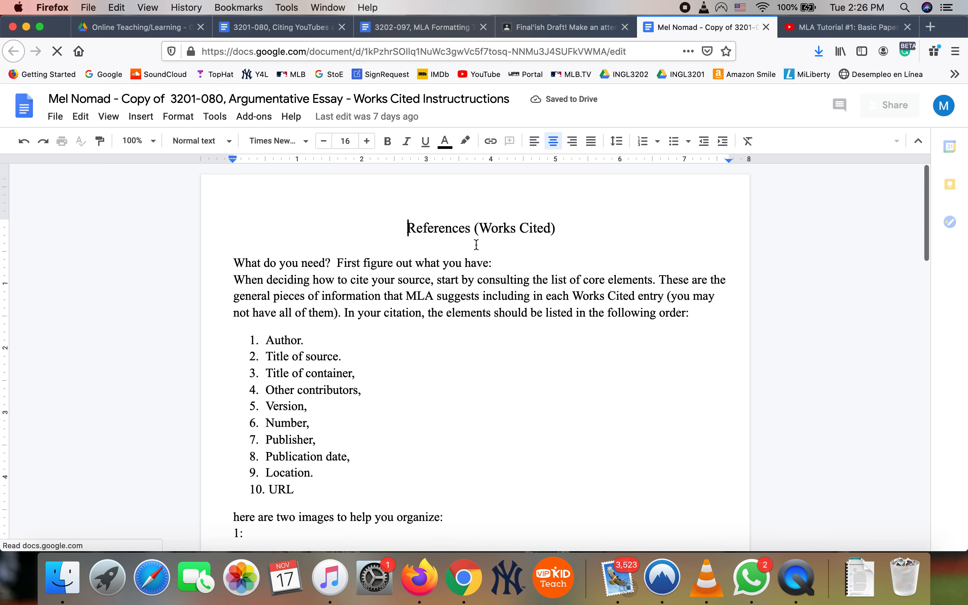
scroll(473, 409, down, 5)
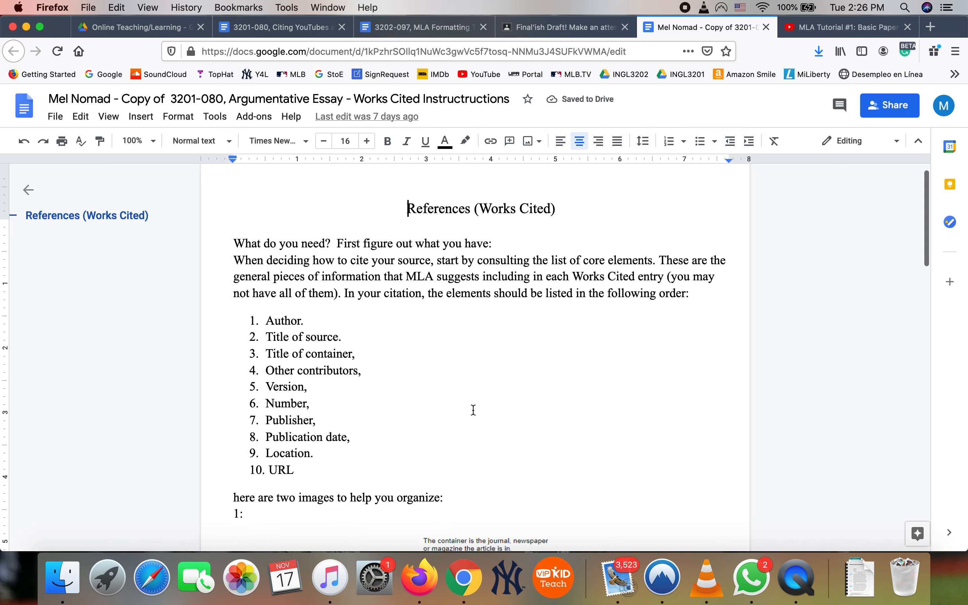
scroll(473, 409, down, 15)
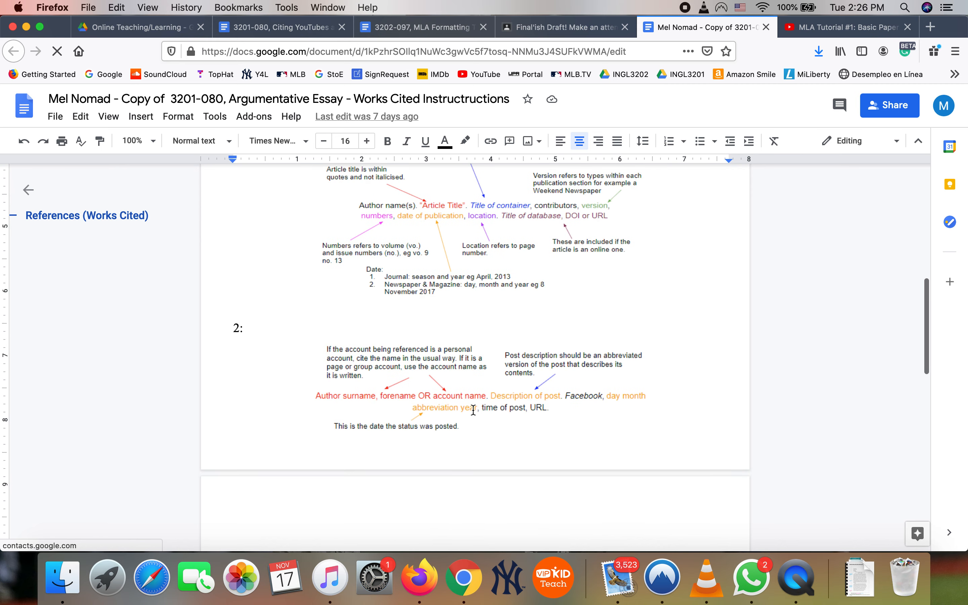
scroll(474, 410, down, 1)
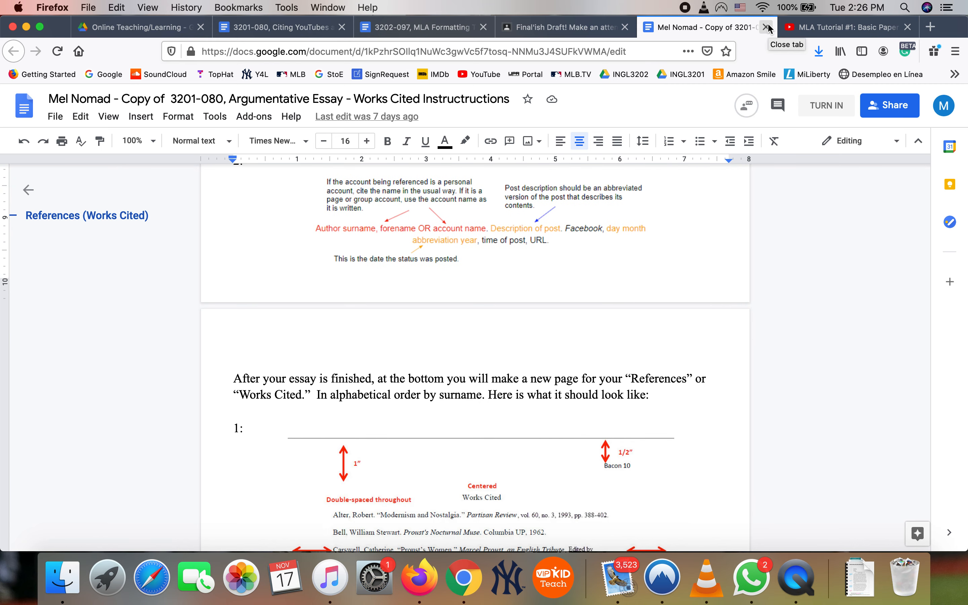
scroll(596, 364, down, 12)
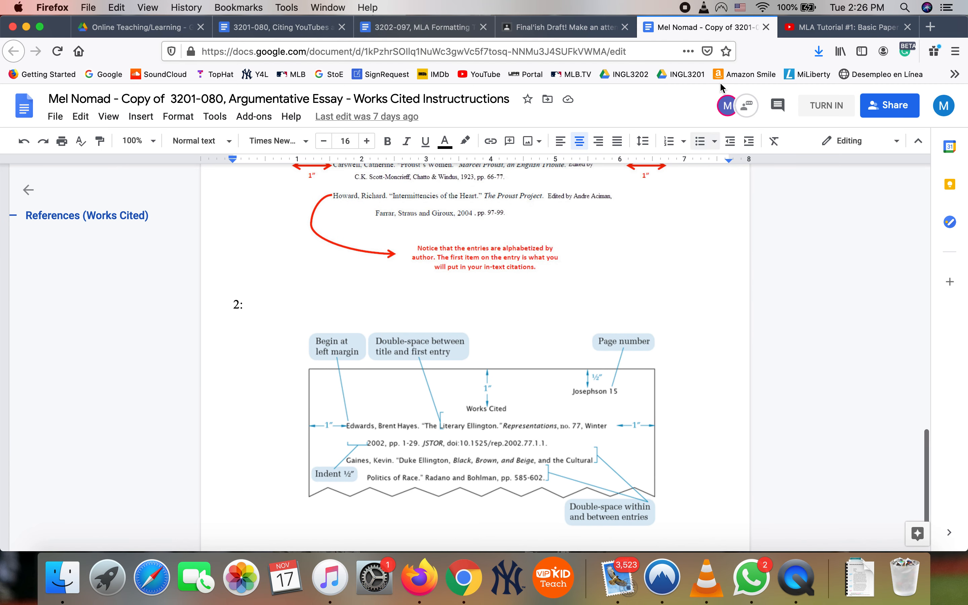
click(766, 27)
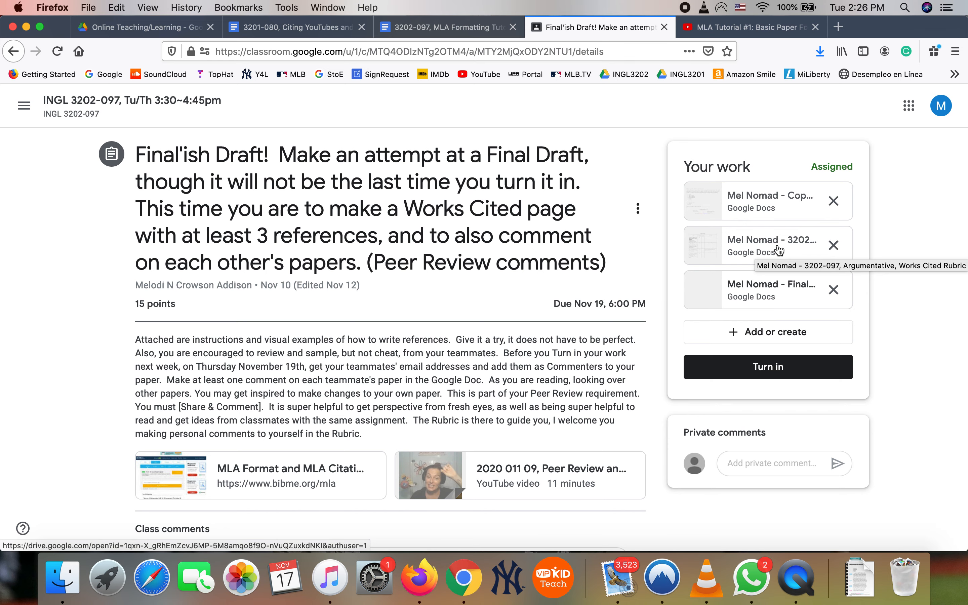
Open the 3202-097, Argumentative, Works Cited Rubric document from the assignment's attached work.
click(779, 251)
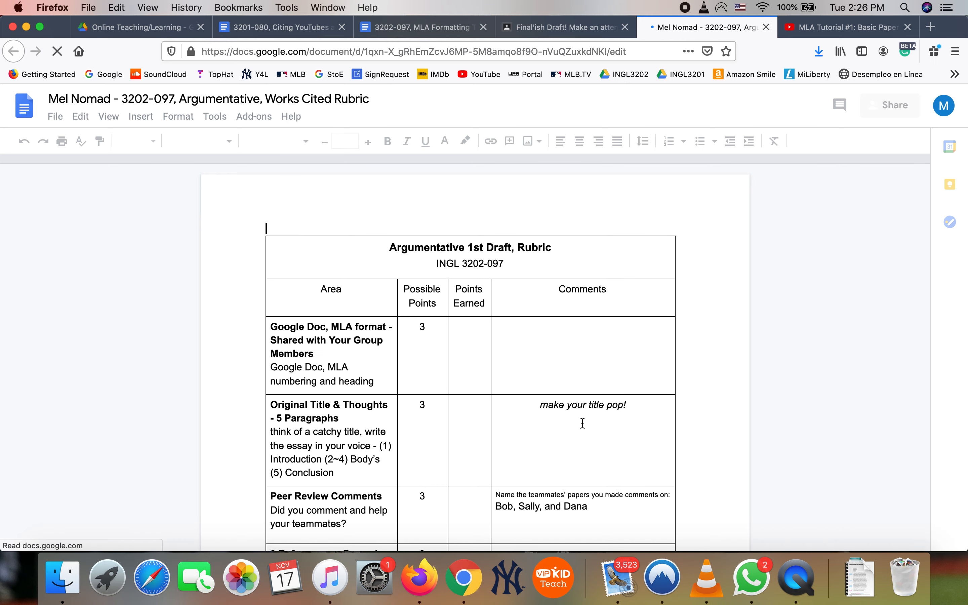
scroll(582, 410, down, 2)
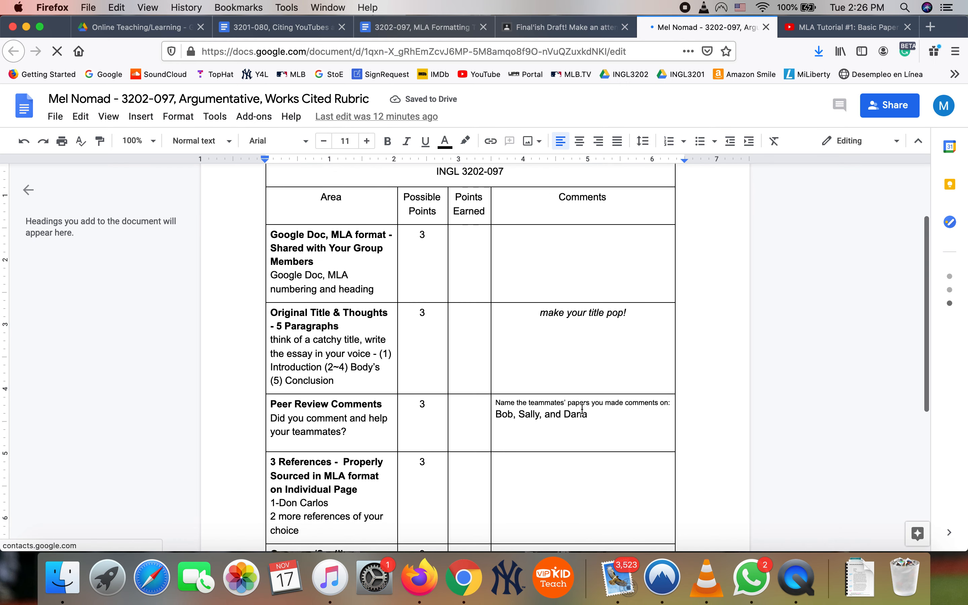
click(579, 260)
drag(449, 196, 457, 199)
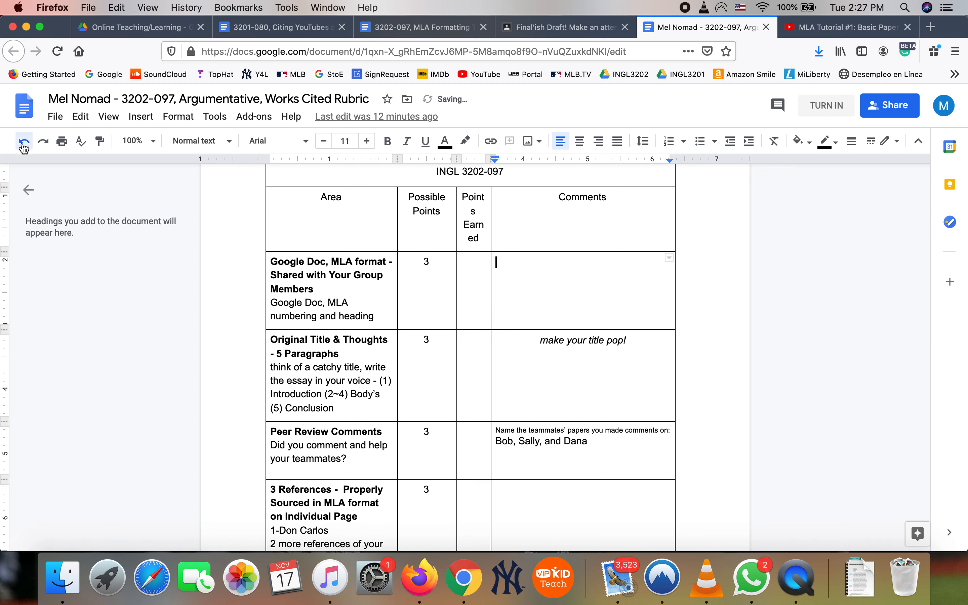
click(23, 142)
Enter "Yes! all done" as the comment for the rubric's Google Doc, MLA format row.
drag(457, 199, 486, 214)
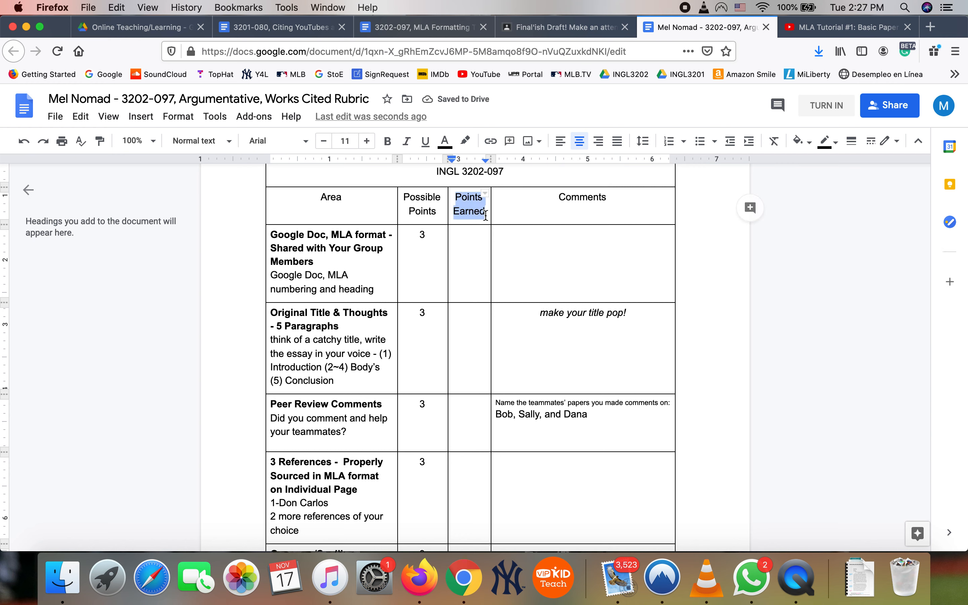
click(593, 274)
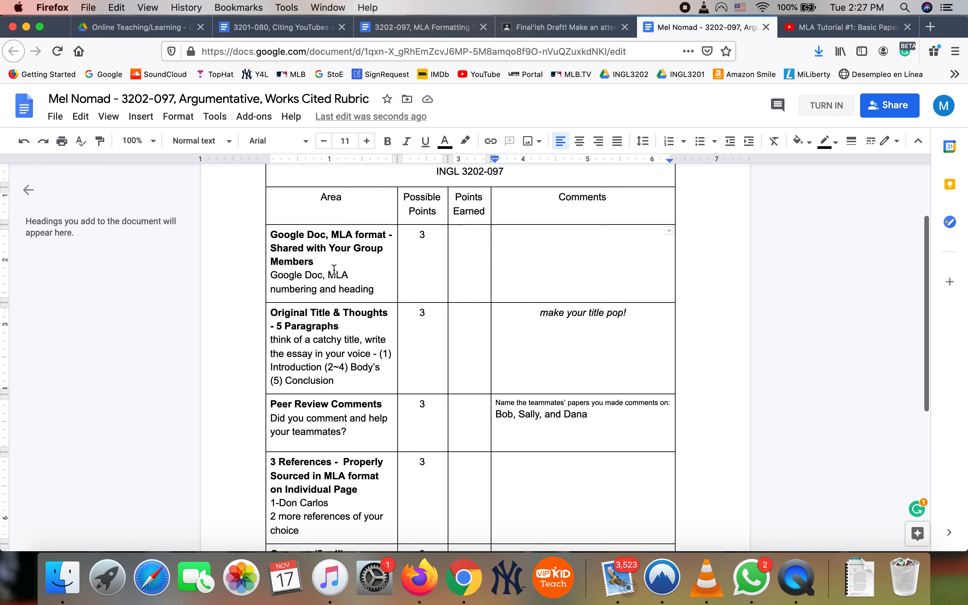
triple_click(555, 256)
click(556, 257)
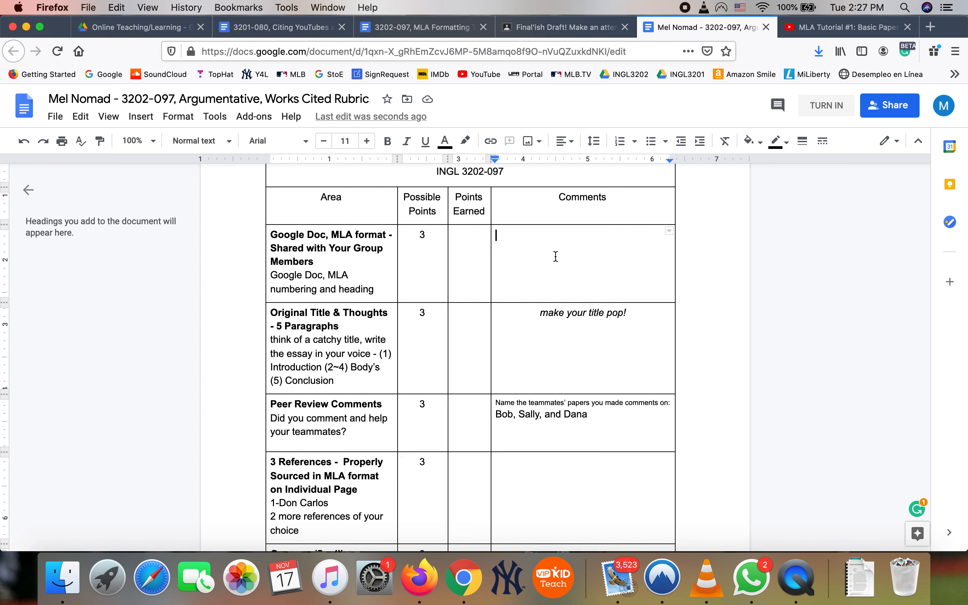
text(Yes! a)
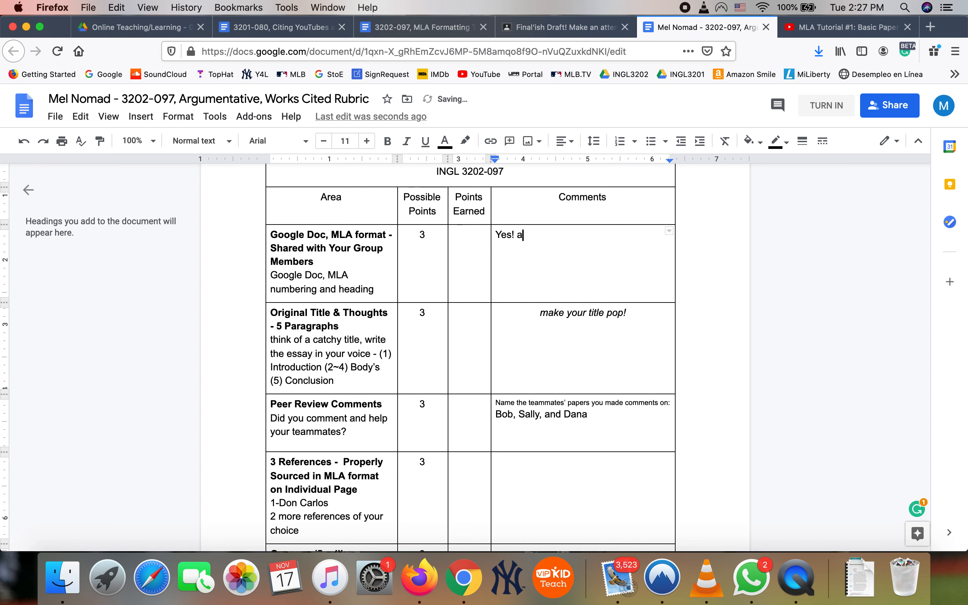
text(ll done)
Review the rubric's Original Title & Thoughts and Peer Review Comments rows, including their comment cells.
double_click(284, 367)
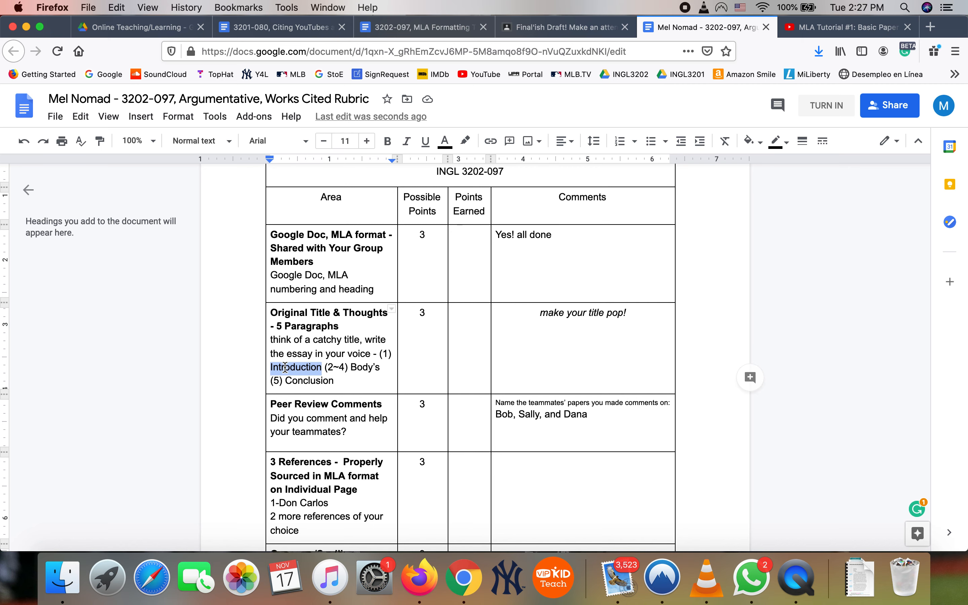
triple_click(360, 367)
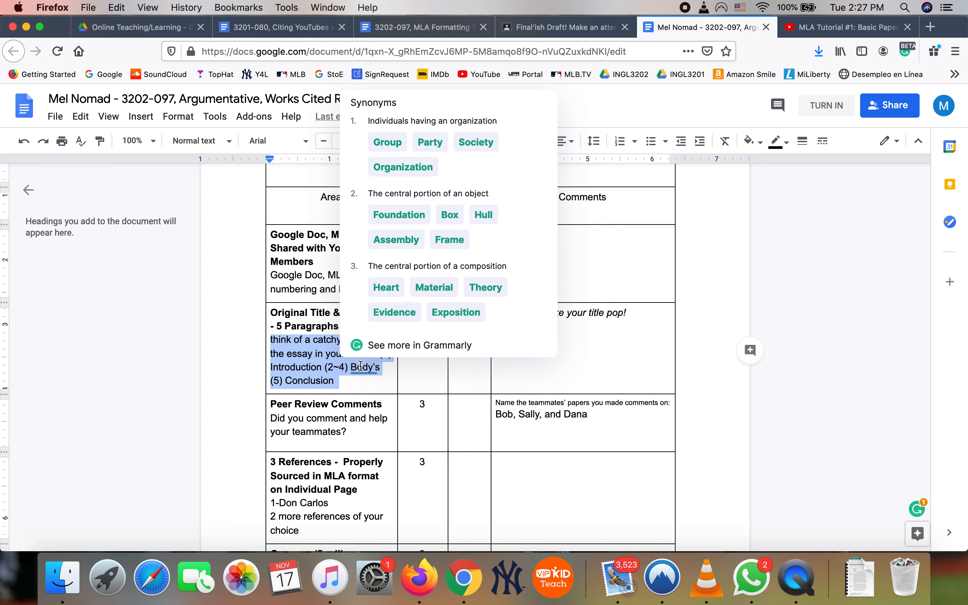
click(361, 366)
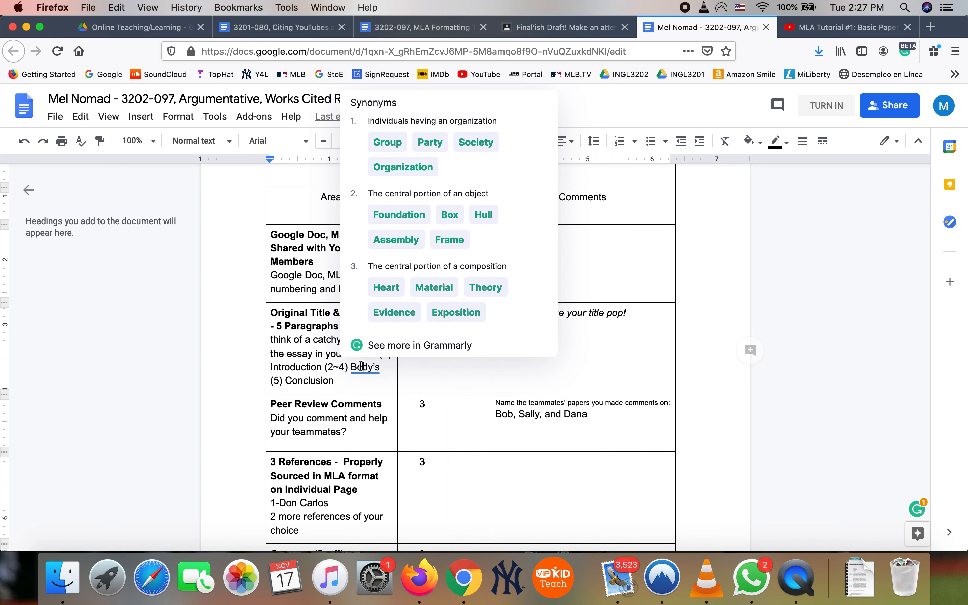
double_click(292, 380)
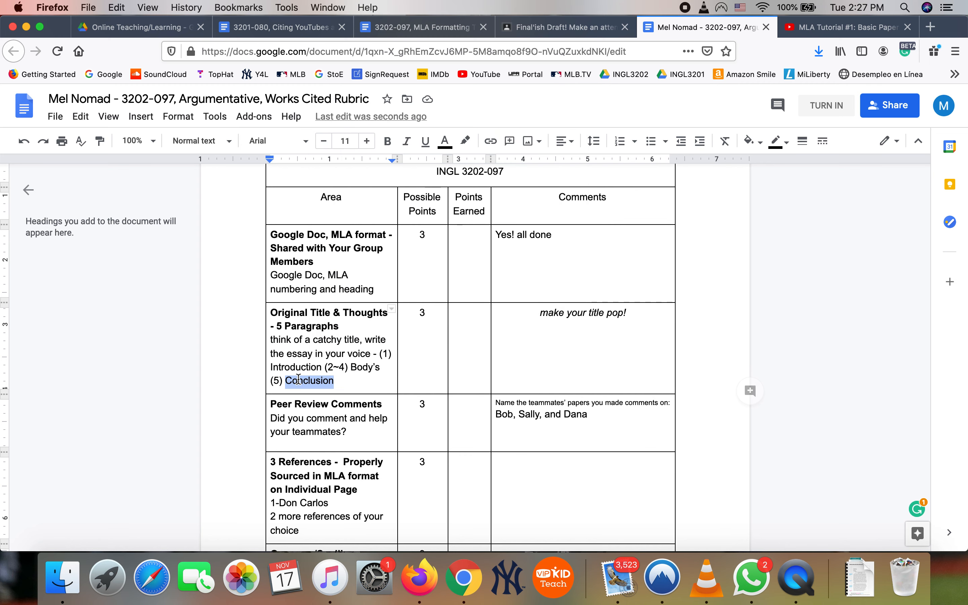
click(354, 387)
click(562, 343)
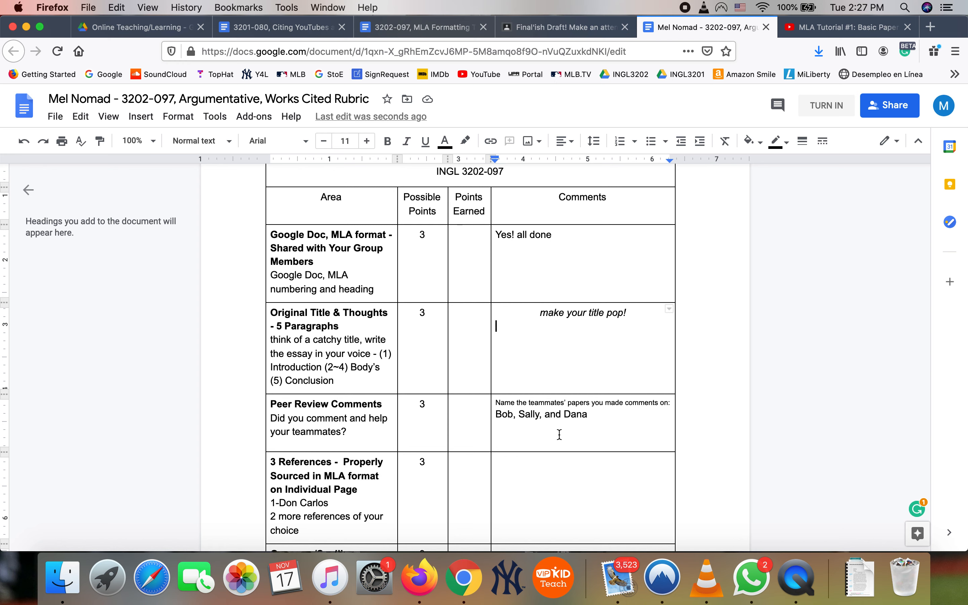
triple_click(533, 415)
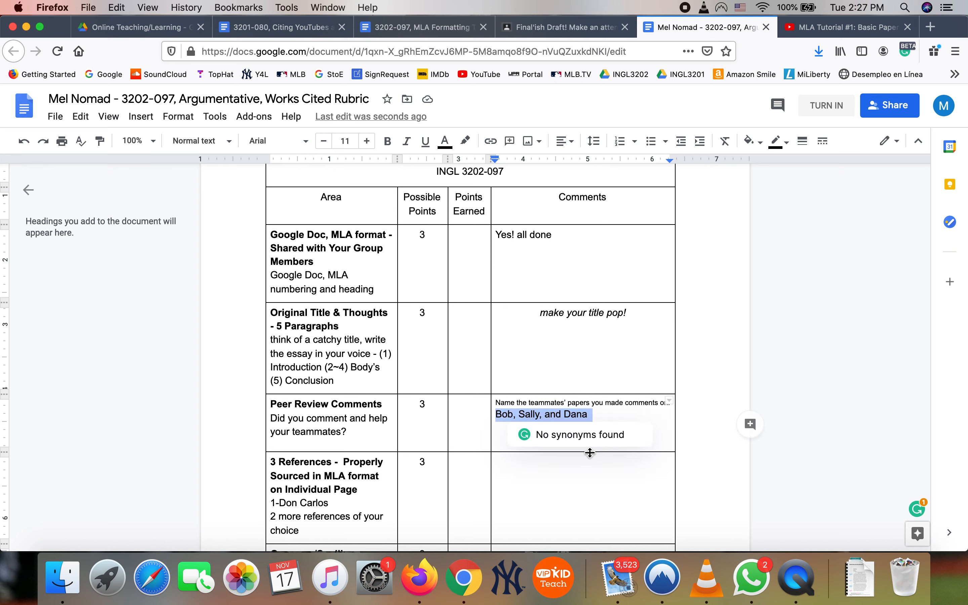
click(628, 412)
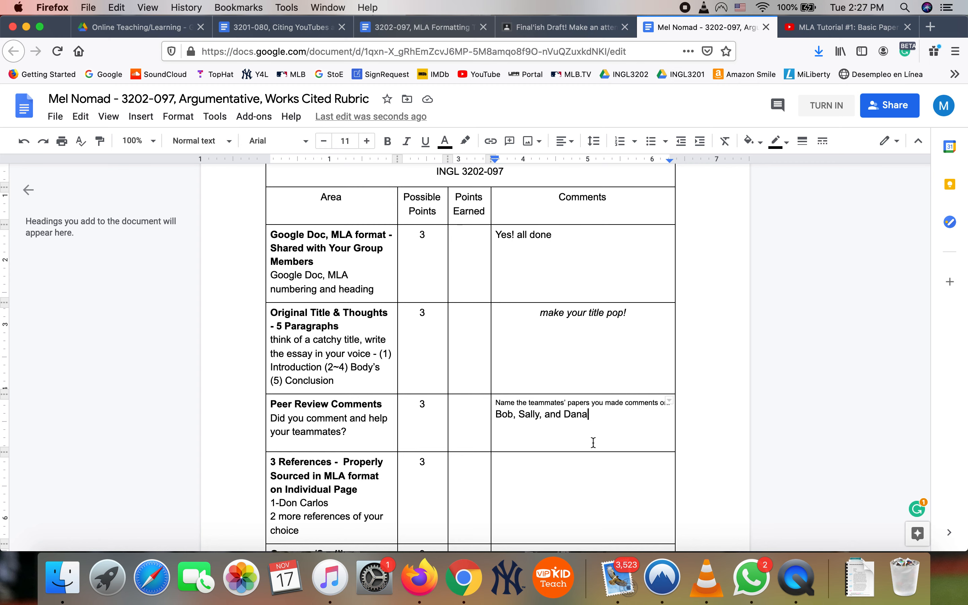
Review the rubric's 3 References and Grammar/Spelling rows for their requirements.
click(584, 476)
scroll(584, 477, down, 2)
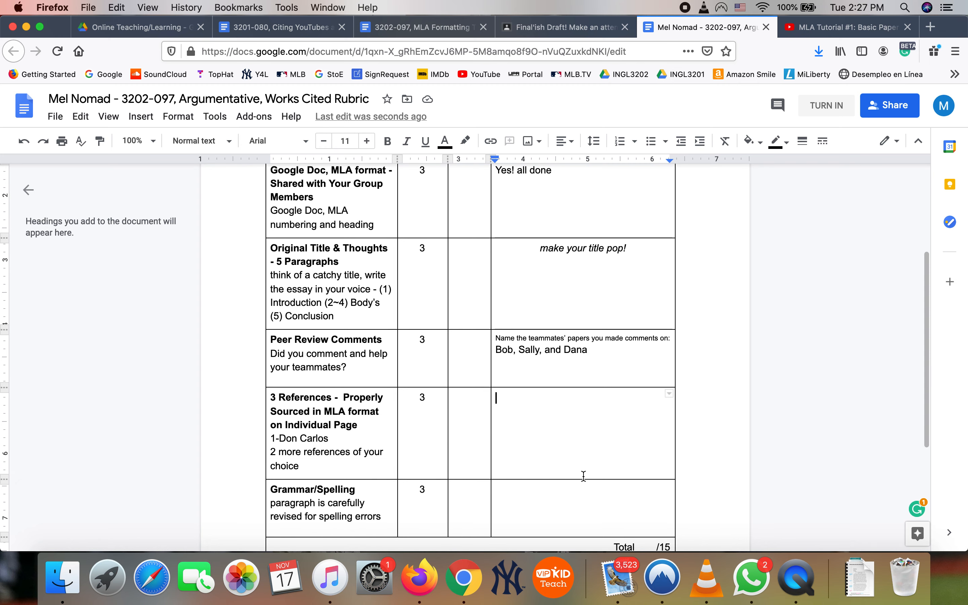
scroll(584, 476, down, 1)
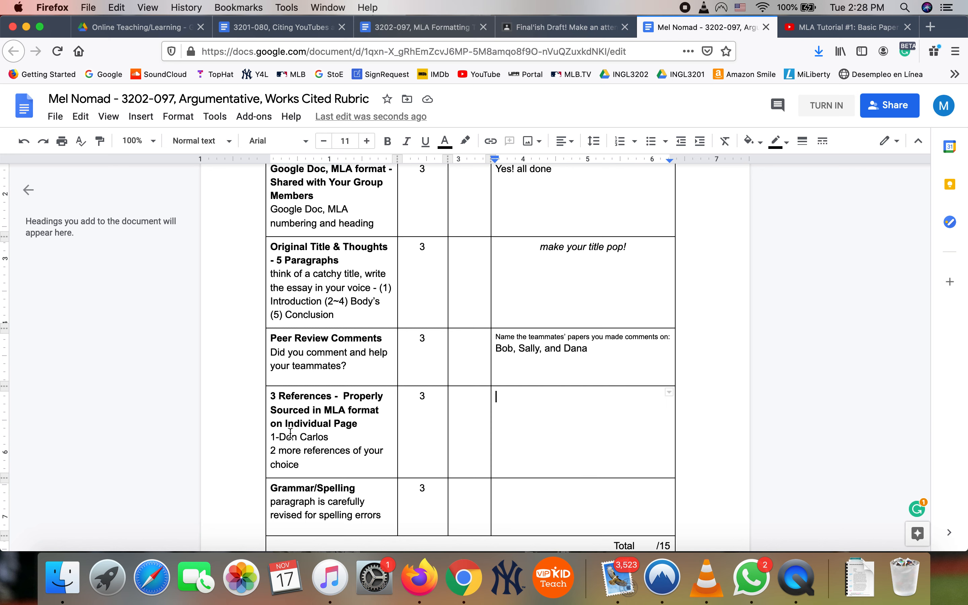
click(270, 396)
drag(271, 396, 368, 470)
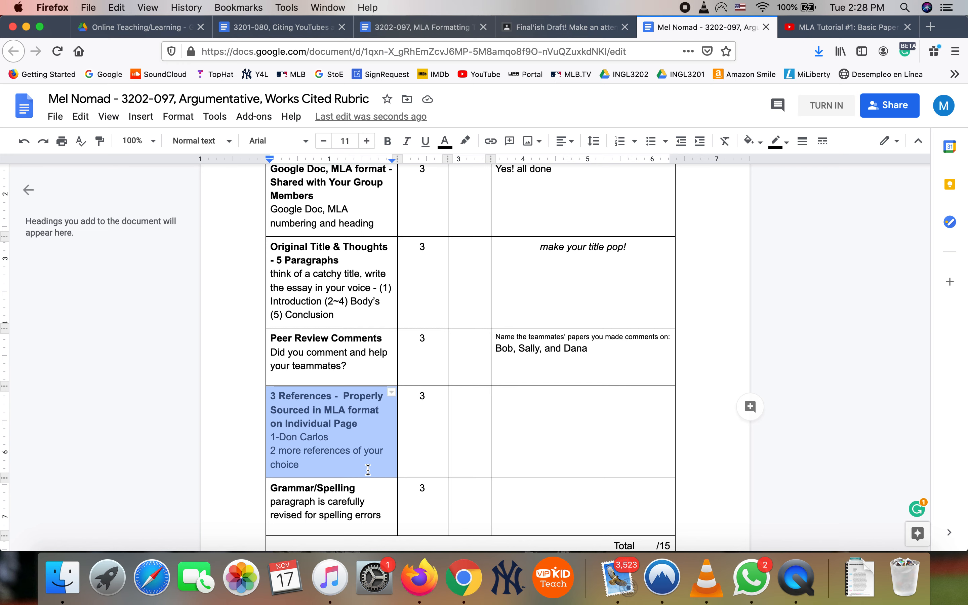
click(335, 430)
click(282, 450)
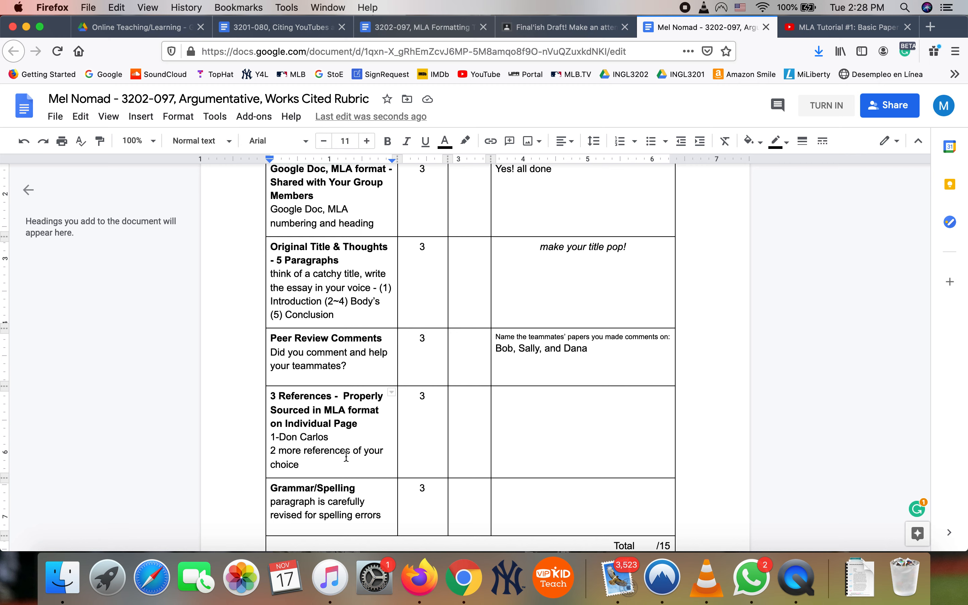
scroll(347, 456, down, 3)
double_click(333, 439)
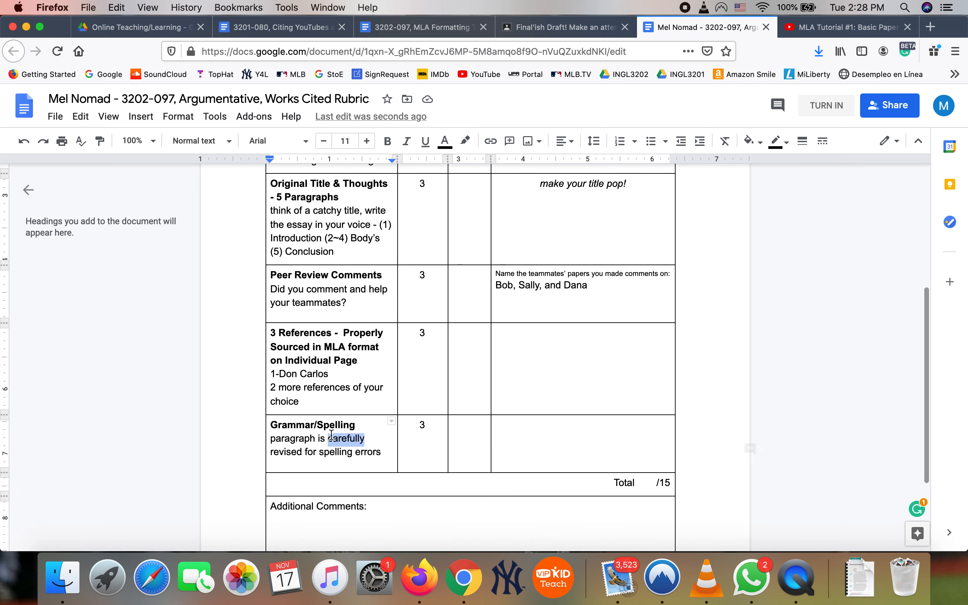
Review the rubric's Grammar/Spelling row, including its requirements and comment cell.
click(280, 426)
drag(271, 424, 381, 461)
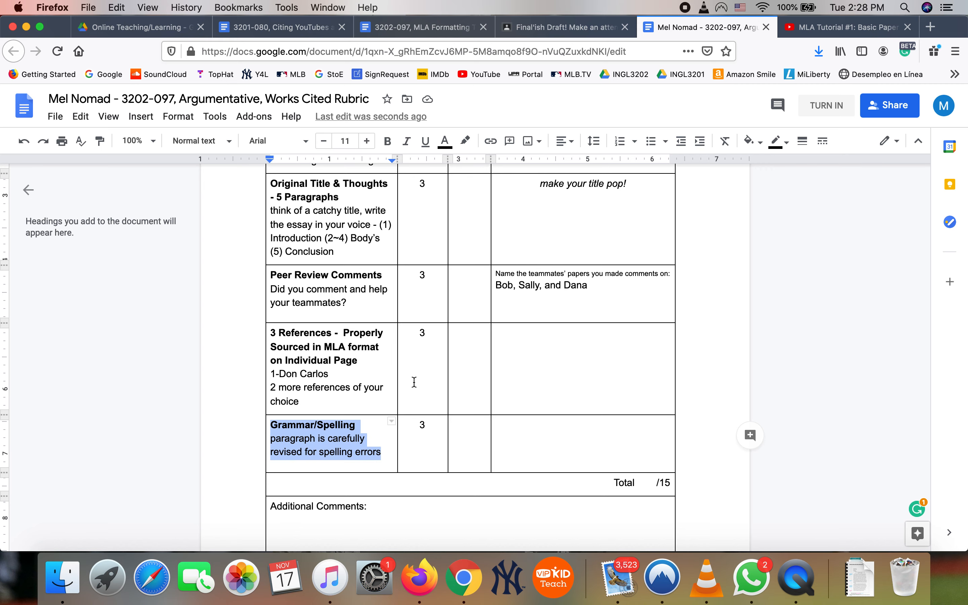
scroll(421, 372, up, 2)
click(600, 483)
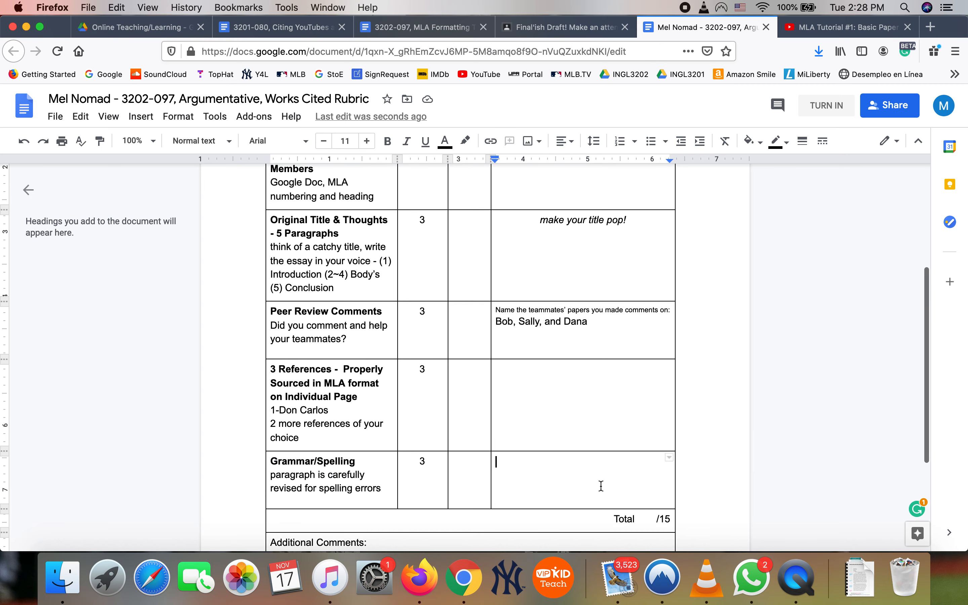
Return to the Final'ish Draft assignment in Google Classroom and open the attached Final'ish Draft essay document.
scroll(572, 346, up, 5)
click(563, 31)
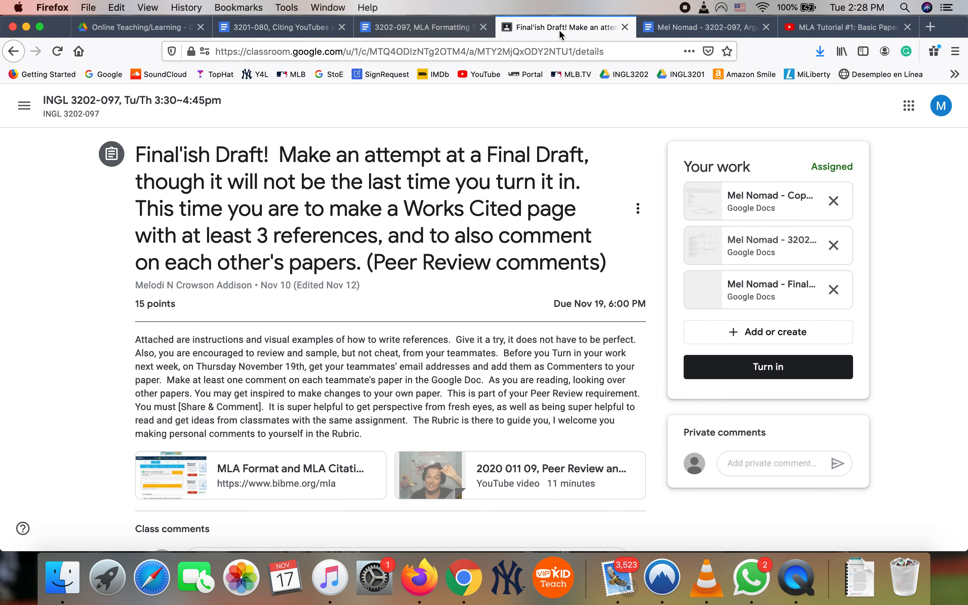
click(762, 293)
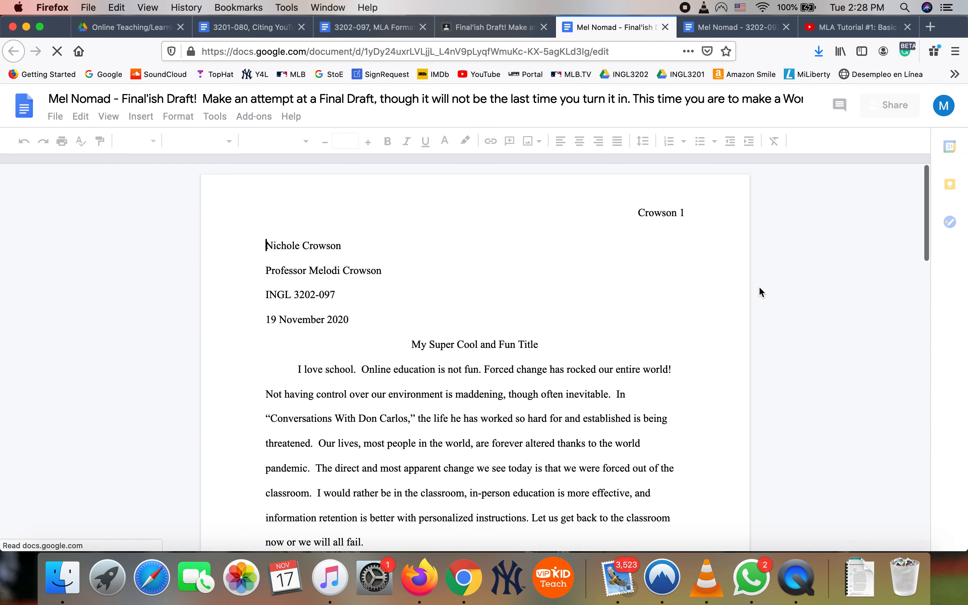
Examine the essay's last-name and page-number header on both pages, including its page numbering settings, leaving the settings unchanged.
triple_click(665, 214)
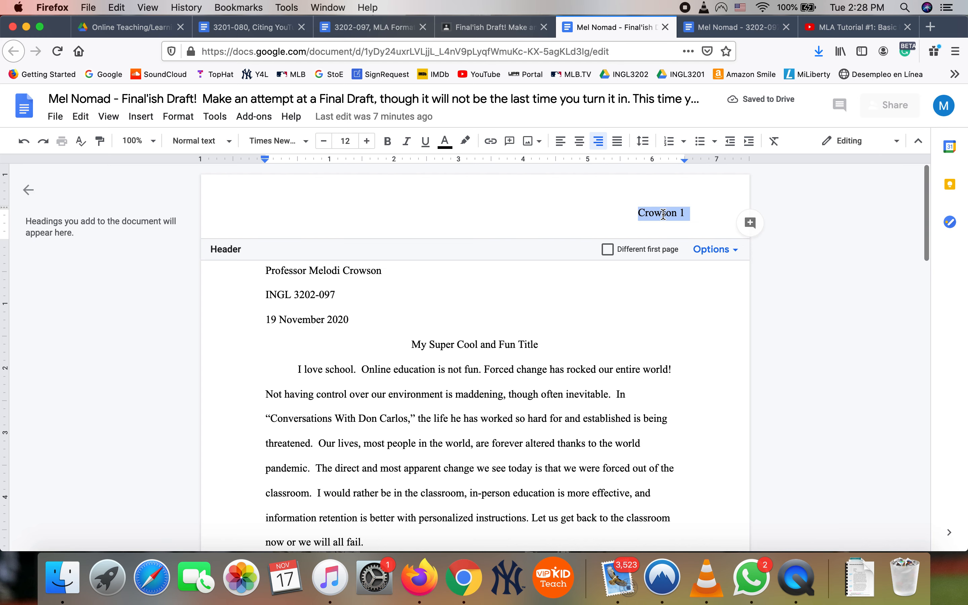
click(716, 249)
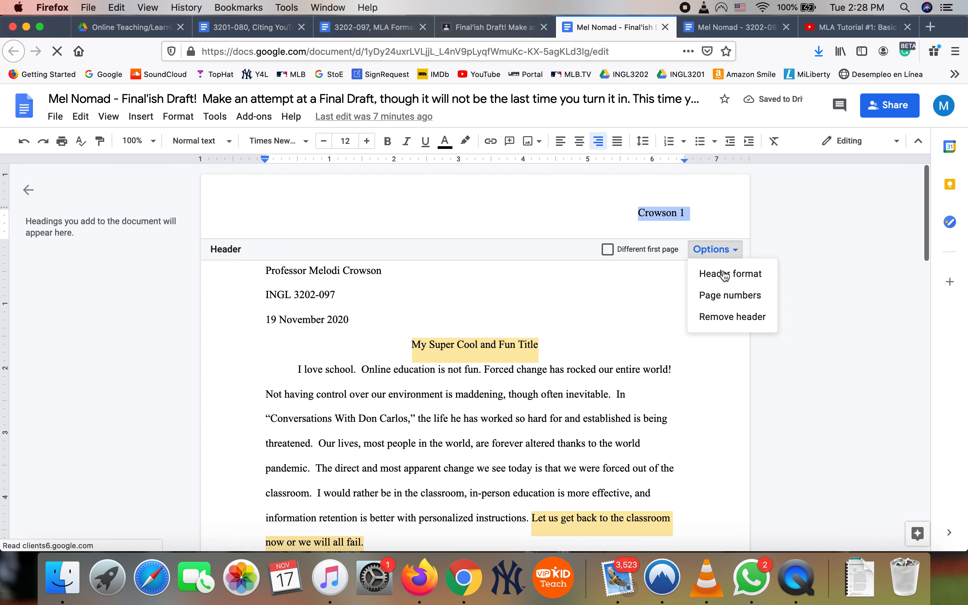
click(727, 301)
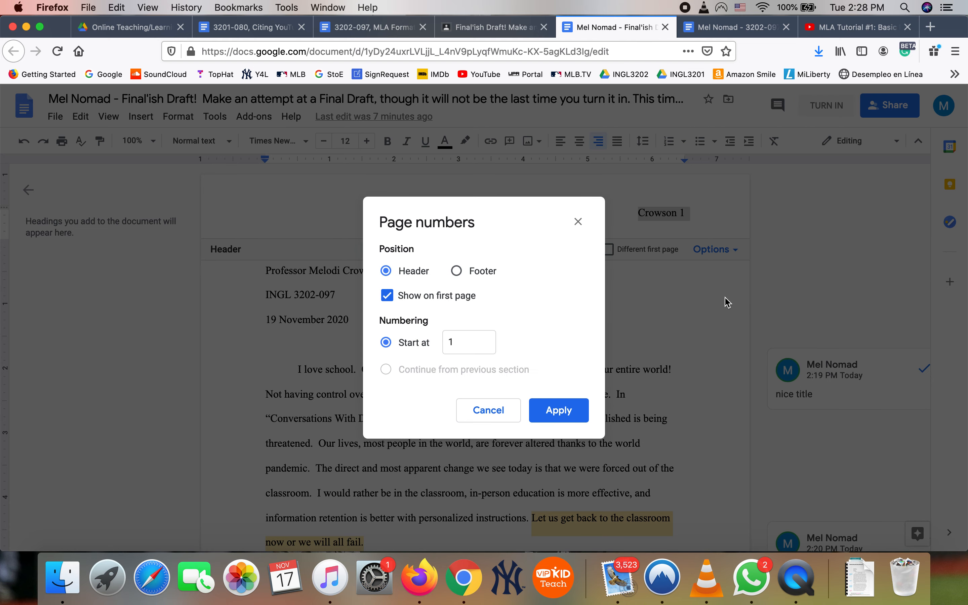
click(579, 223)
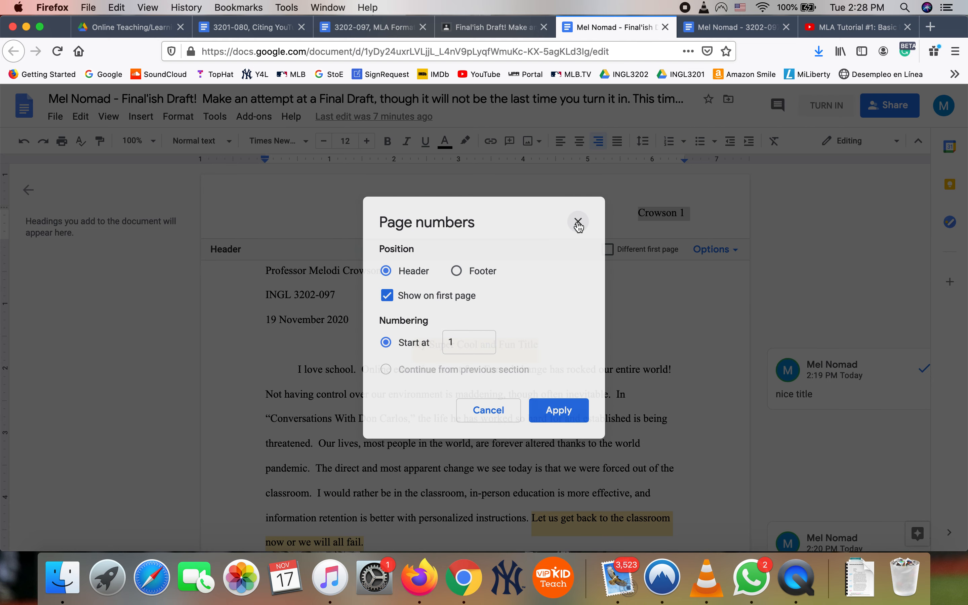
click(676, 216)
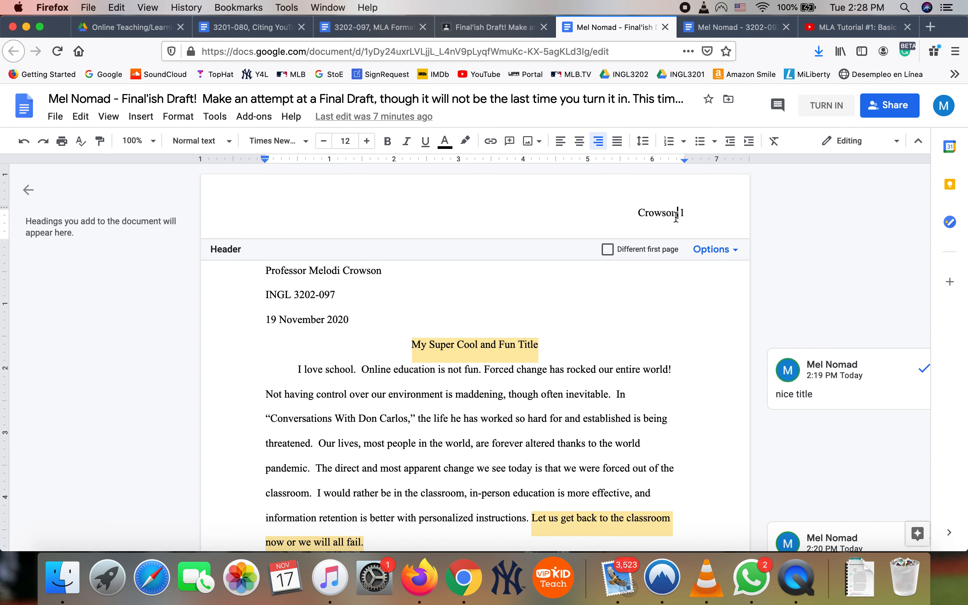
click(338, 300)
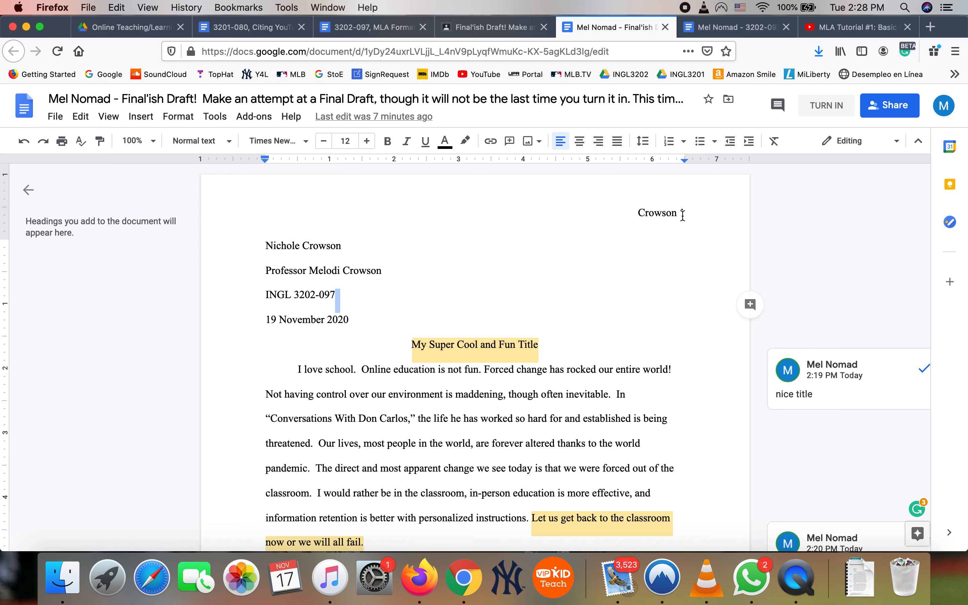
scroll(683, 216, down, 20)
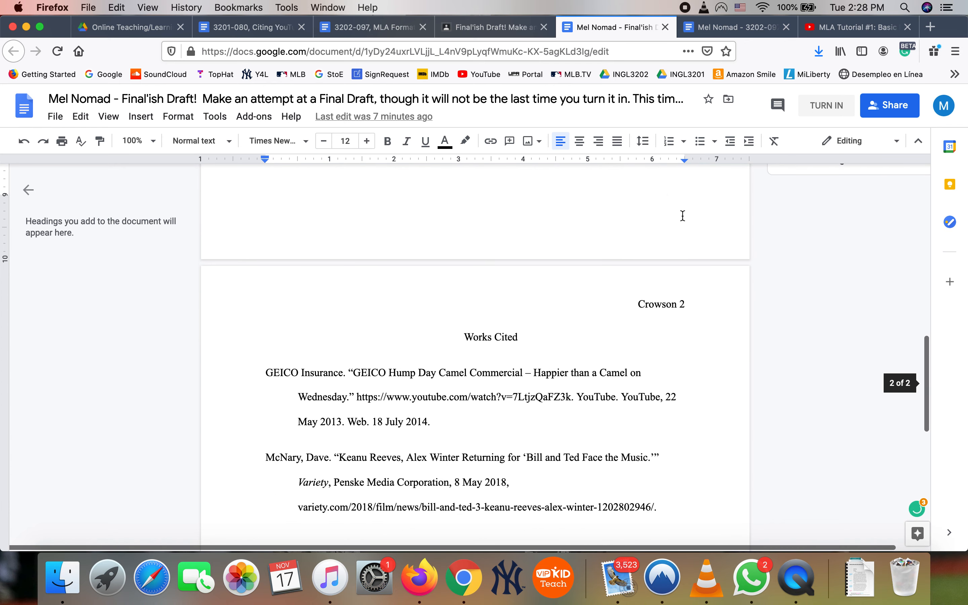
scroll(683, 216, up, 20)
Examine the four-line MLA heading on the first page and the day, month and year order of its date.
click(295, 246)
drag(265, 244, 353, 318)
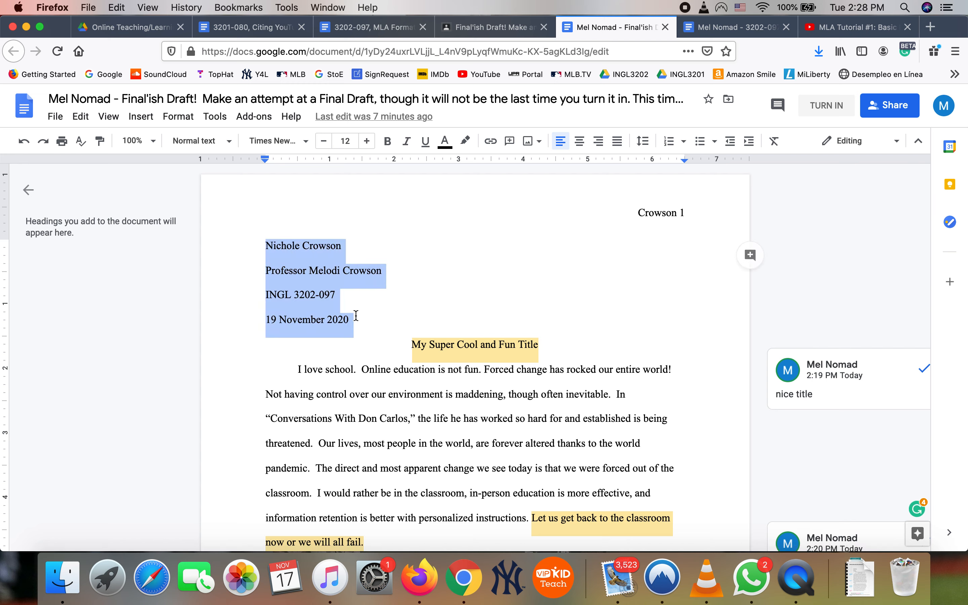
click(276, 320)
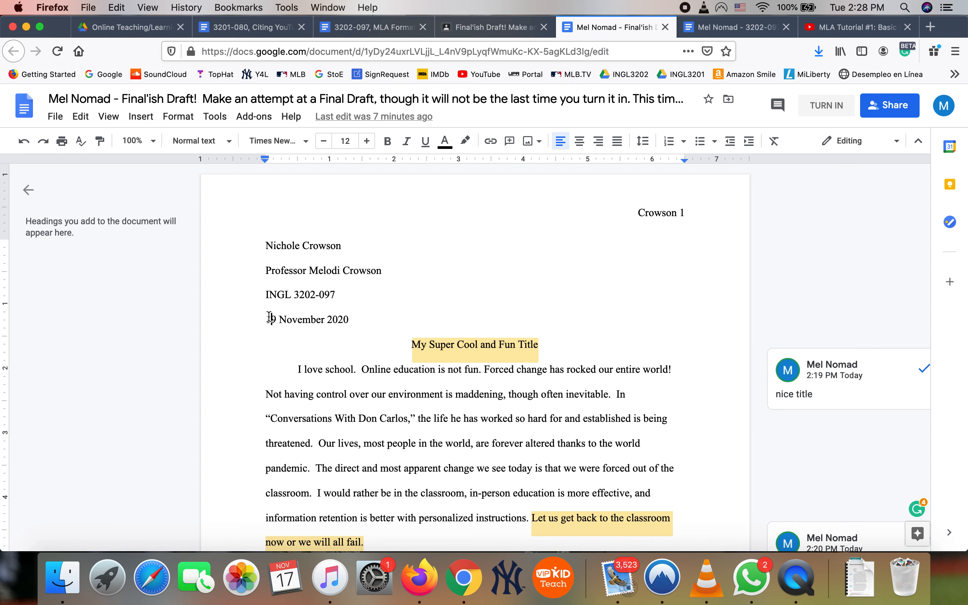
triple_click(313, 322)
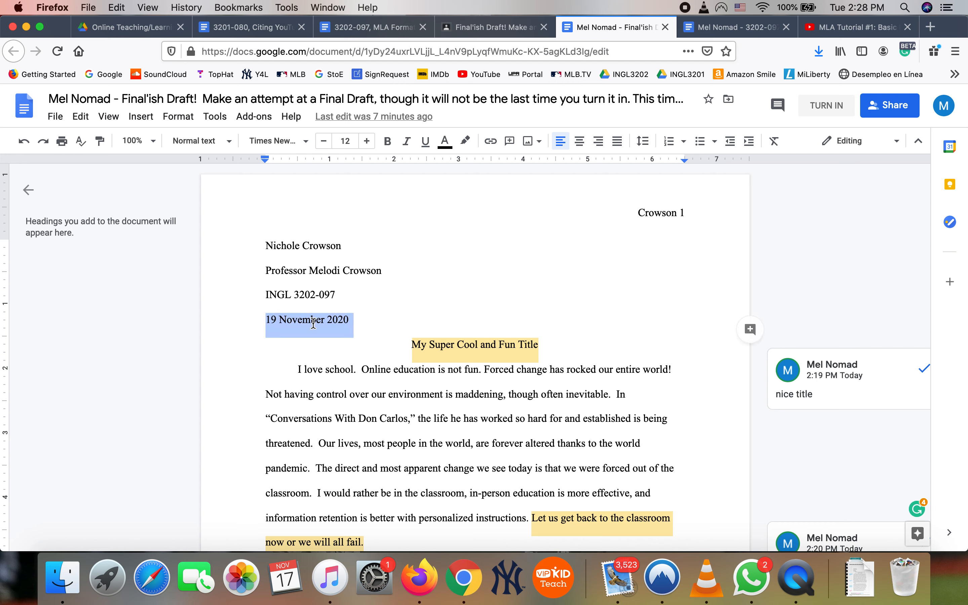
double_click(295, 321)
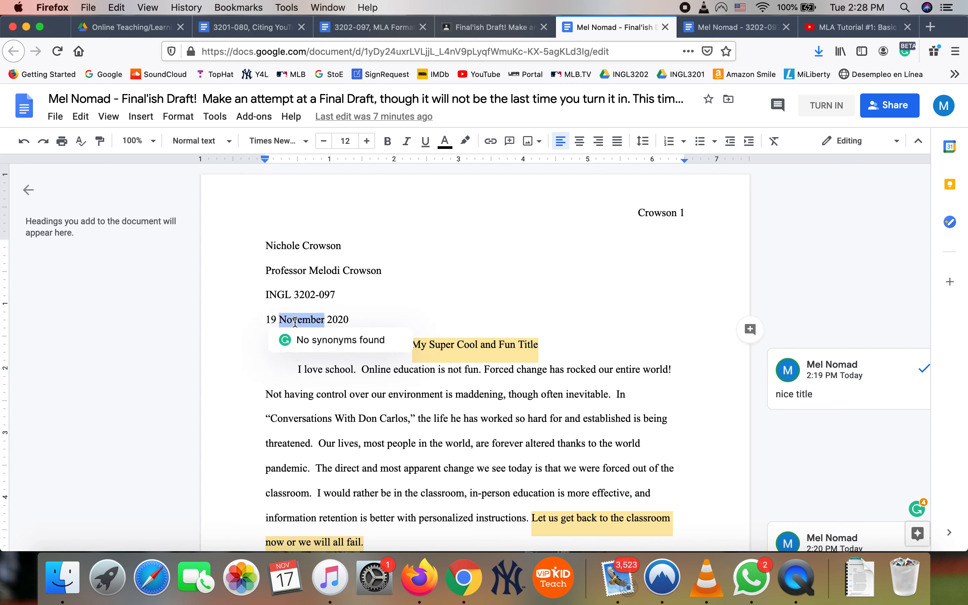
double_click(341, 317)
drag(274, 323, 265, 321)
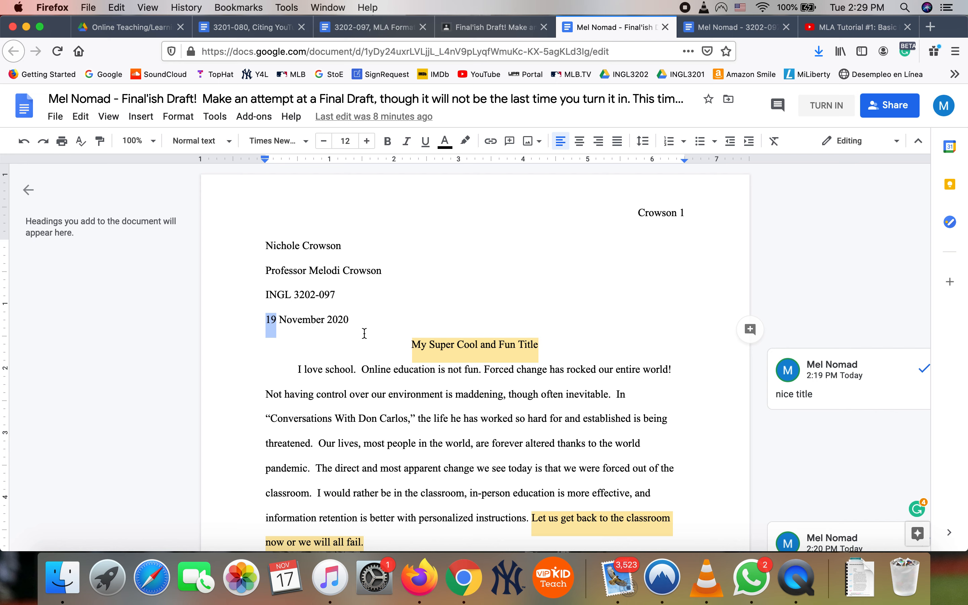
Review the essay's title, its introduction paragraph and the comment attached to the title.
click(448, 345)
click(558, 394)
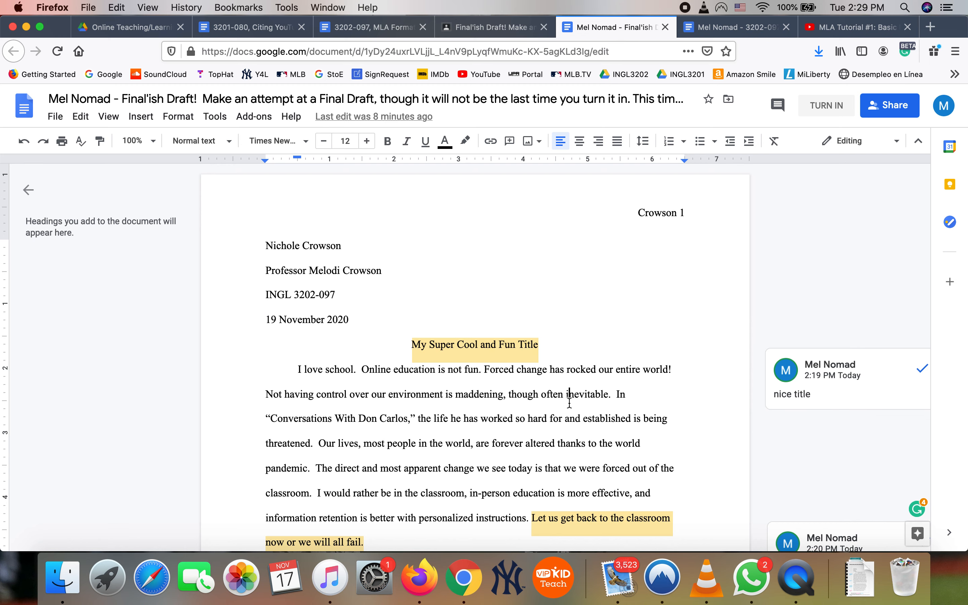
scroll(443, 359, down, 5)
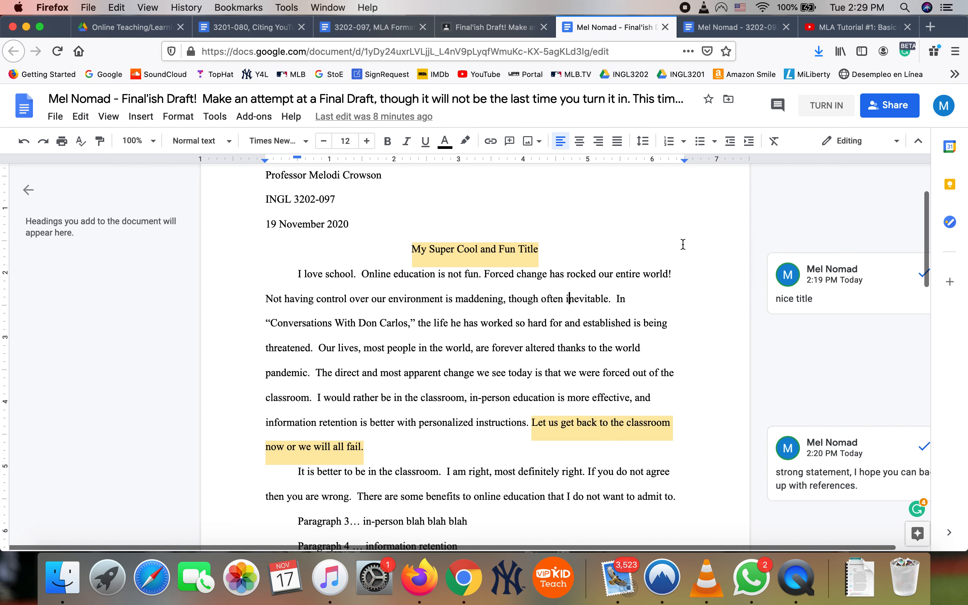
mouse_move(749, 291)
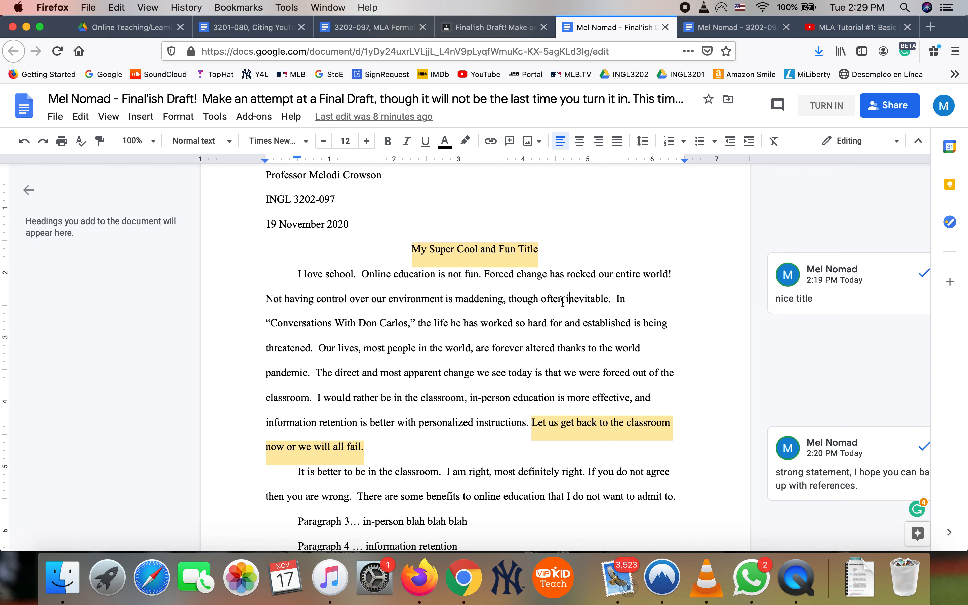
double_click(576, 296)
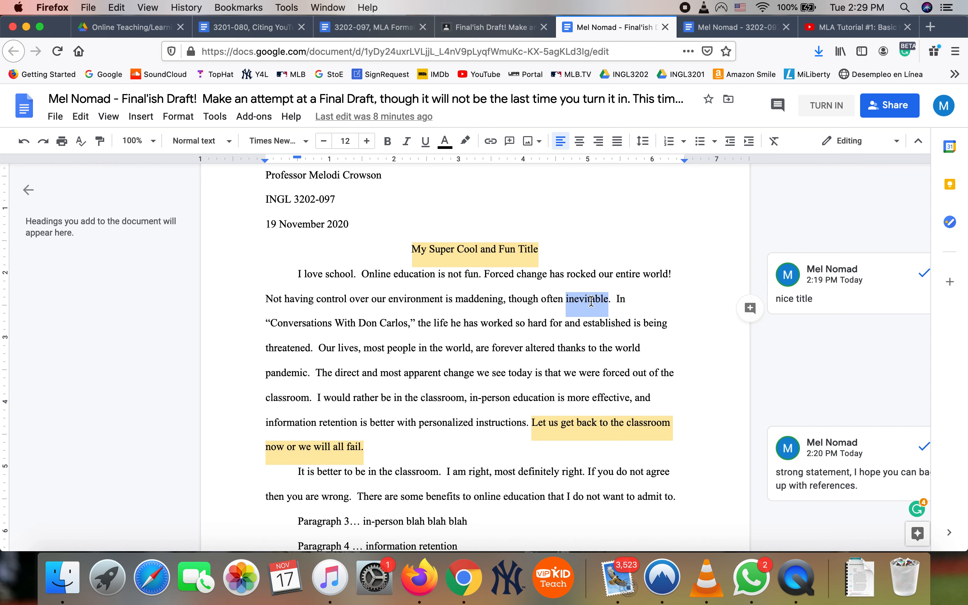
click(647, 321)
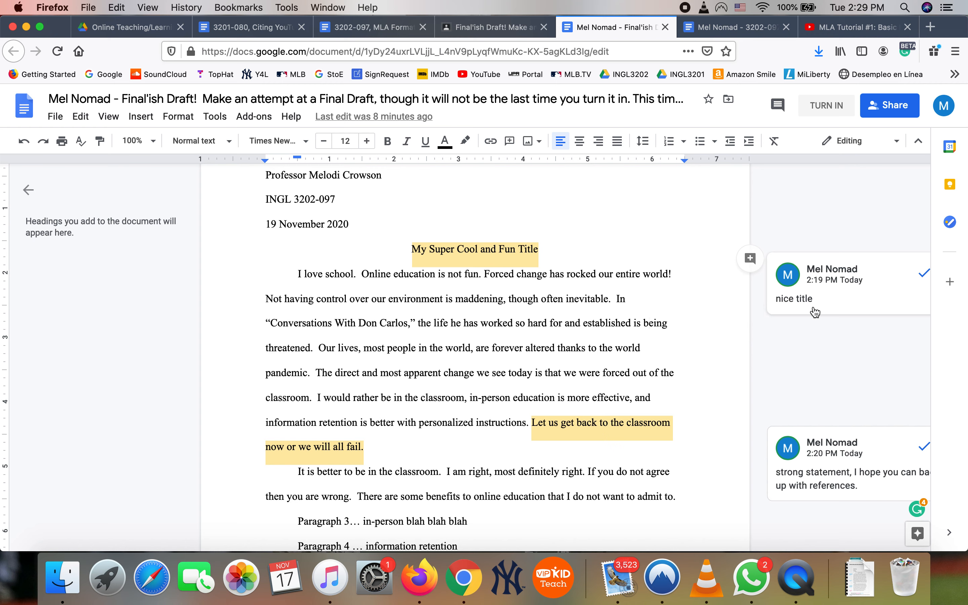
double_click(496, 254)
triple_click(497, 254)
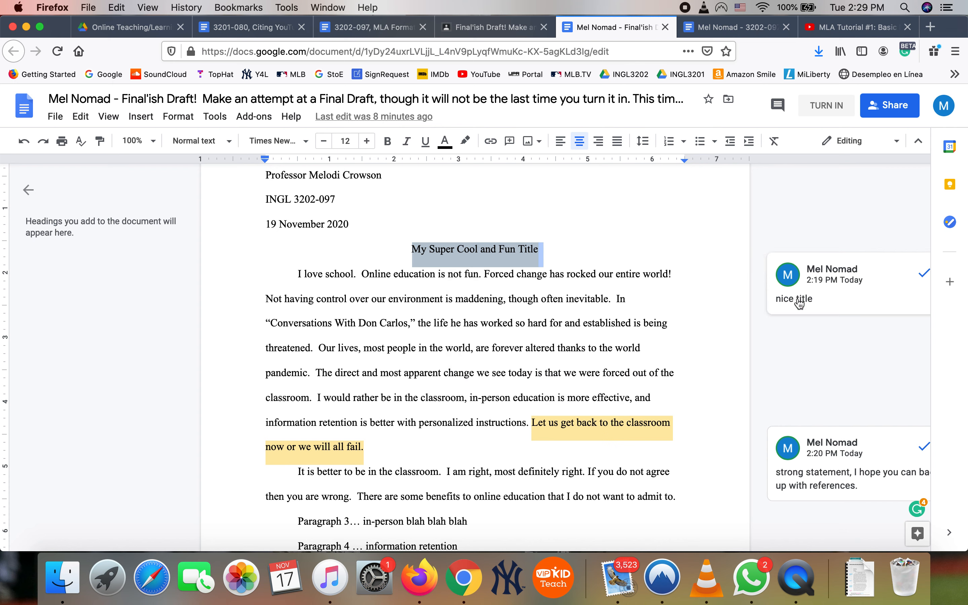
click(453, 312)
Add the comment "I do too! What is it you love so much about school?" to the sentence "I love school.".
drag(295, 273, 356, 275)
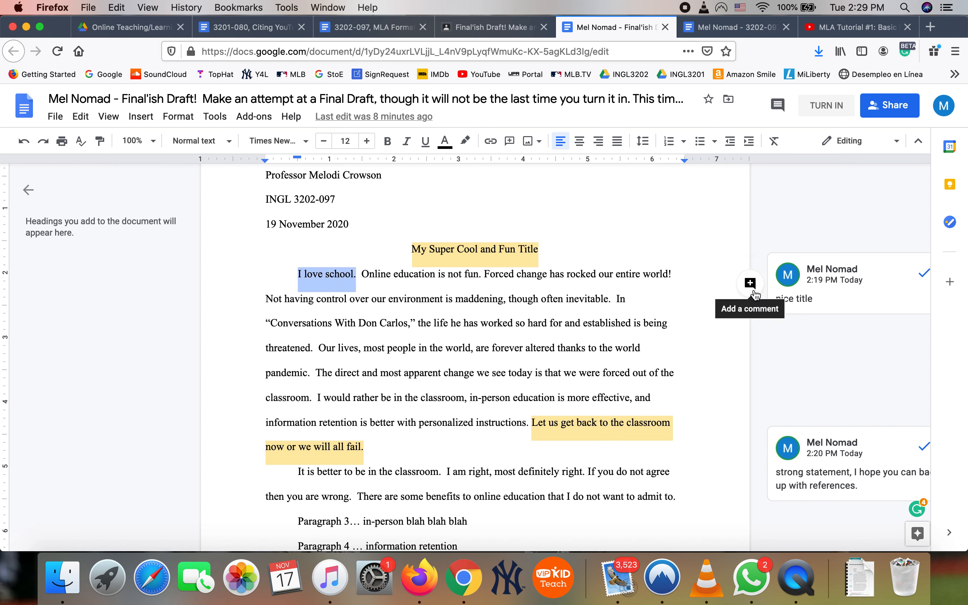
click(754, 290)
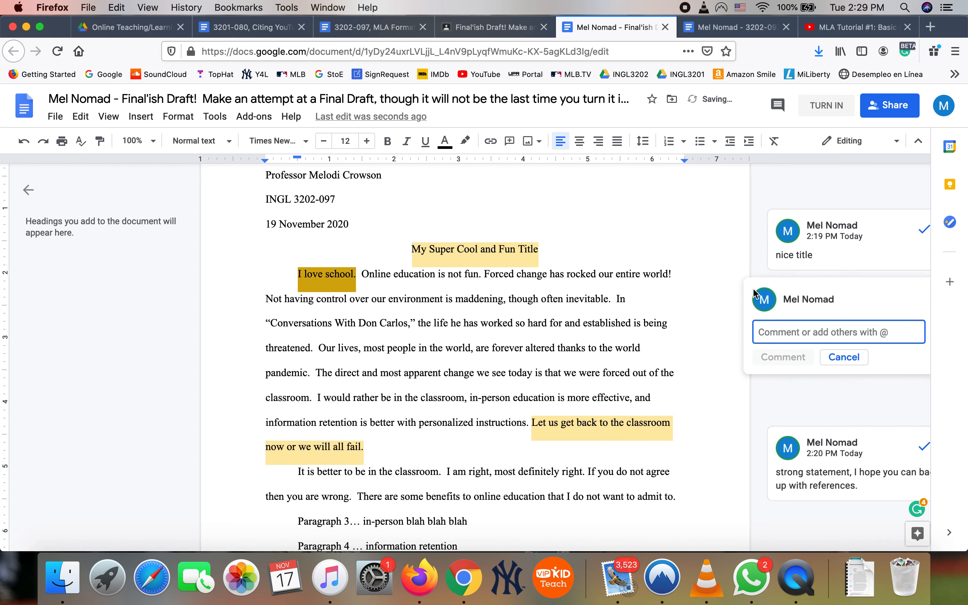
text(I do)
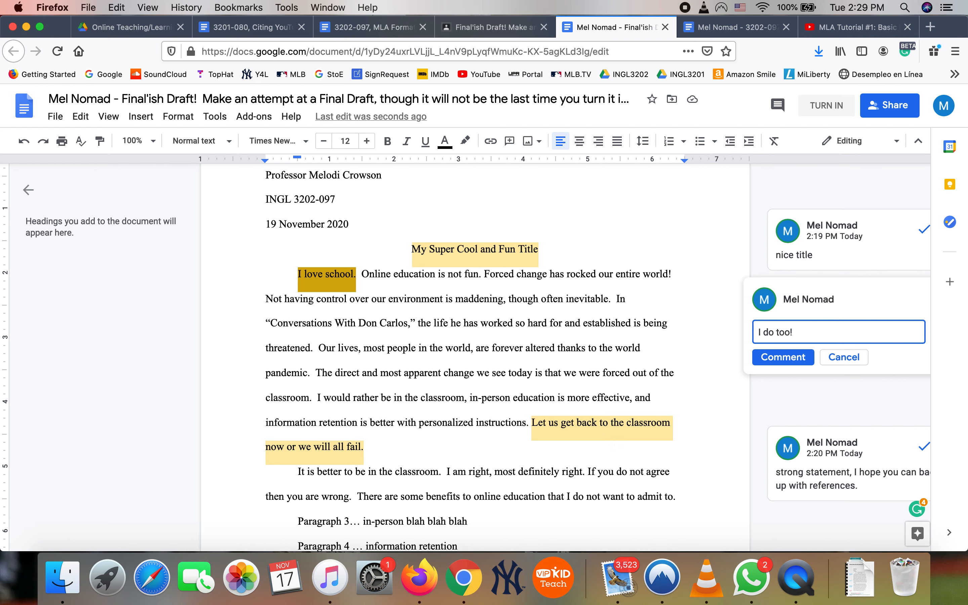
text(too! What is it you love so much about school?)
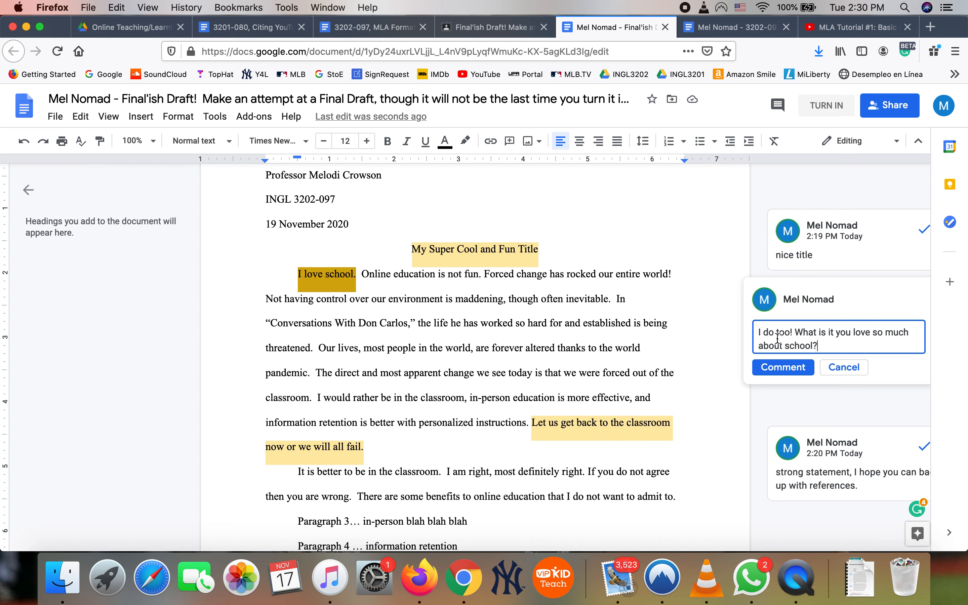
click(785, 372)
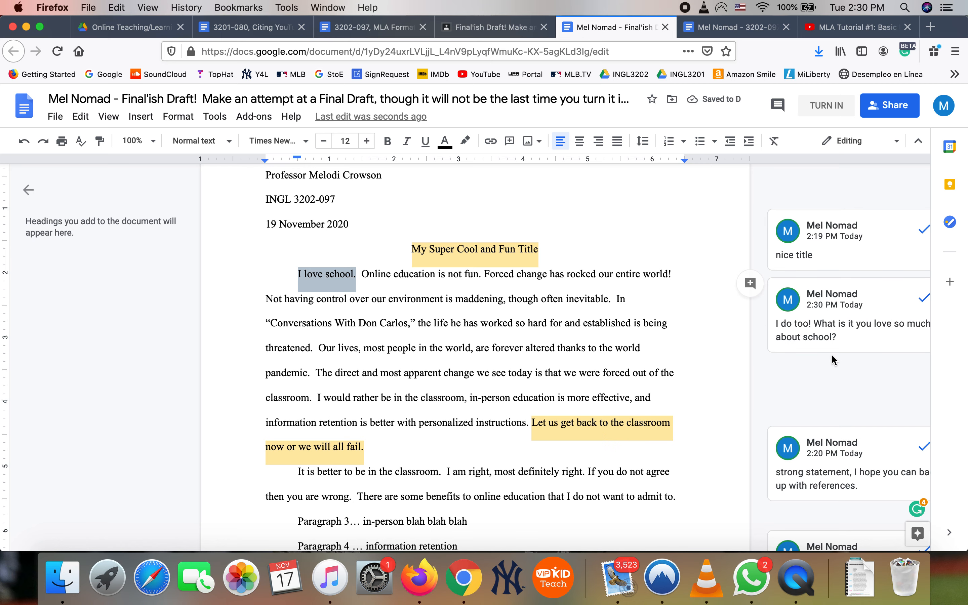
Review the existing peer comments on the introduction's closing sentence and on the 5th and final paragraph.
scroll(598, 357, down, 3)
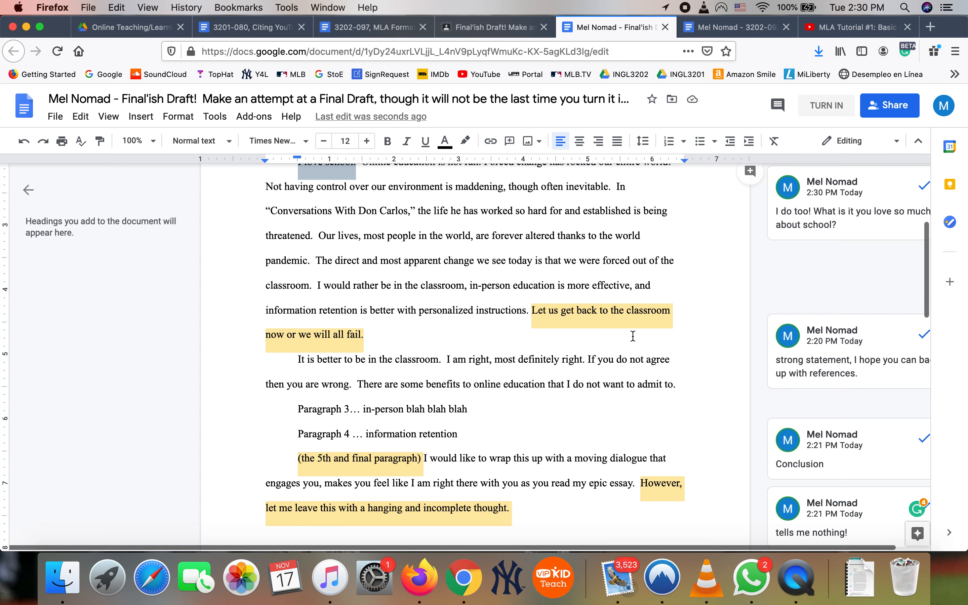
scroll(640, 336, down, 2)
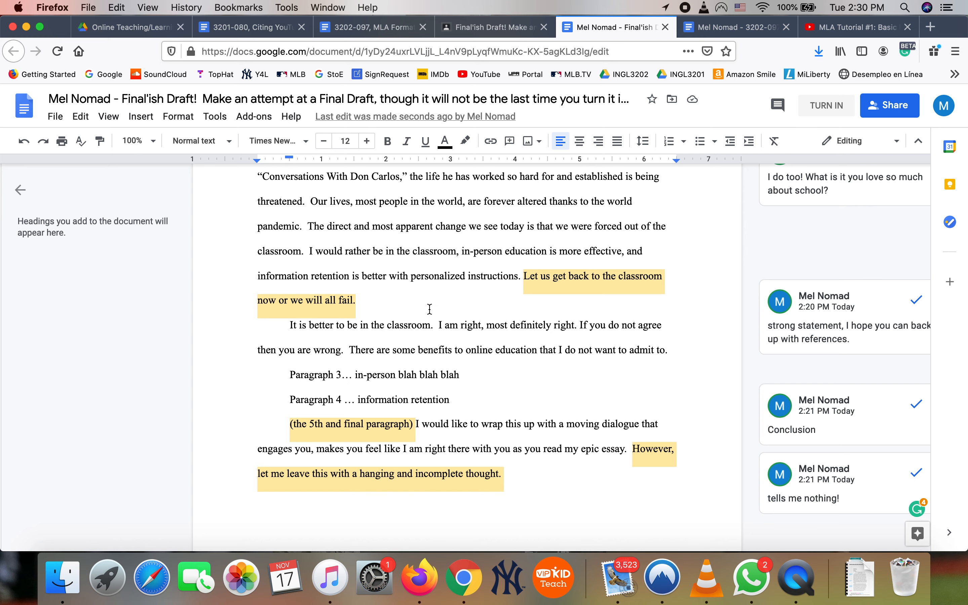
triple_click(526, 279)
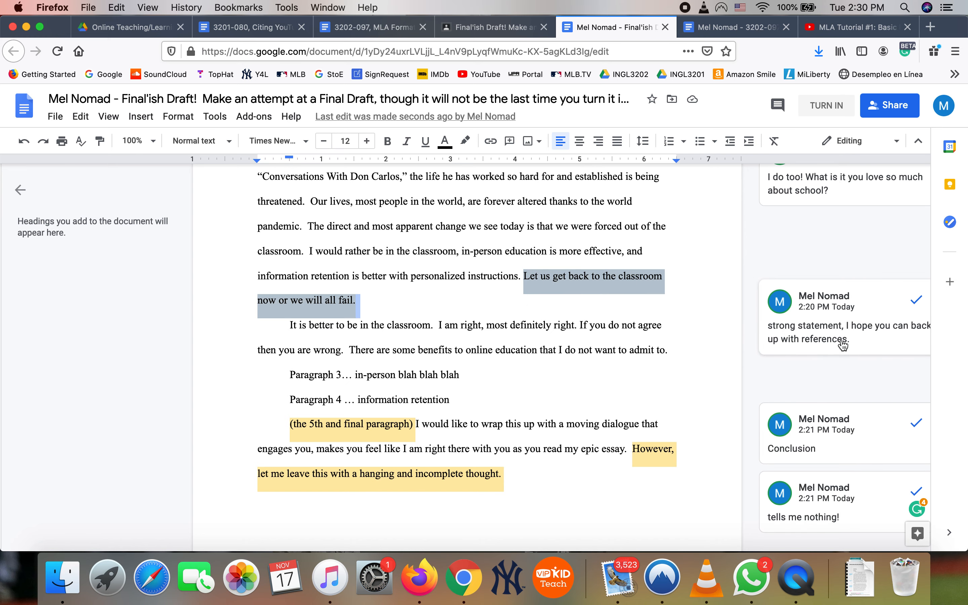
scroll(843, 346, right, 1)
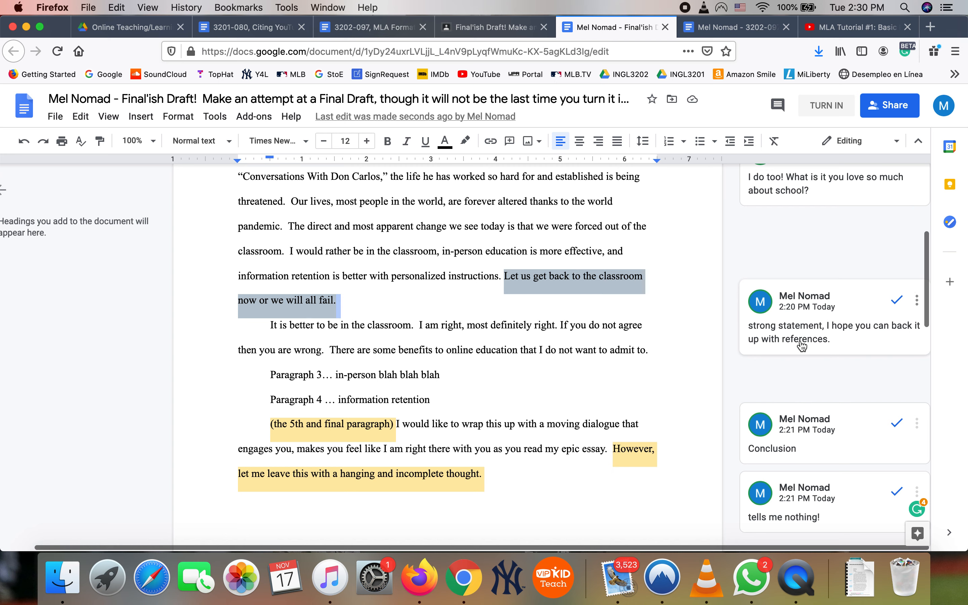
click(673, 314)
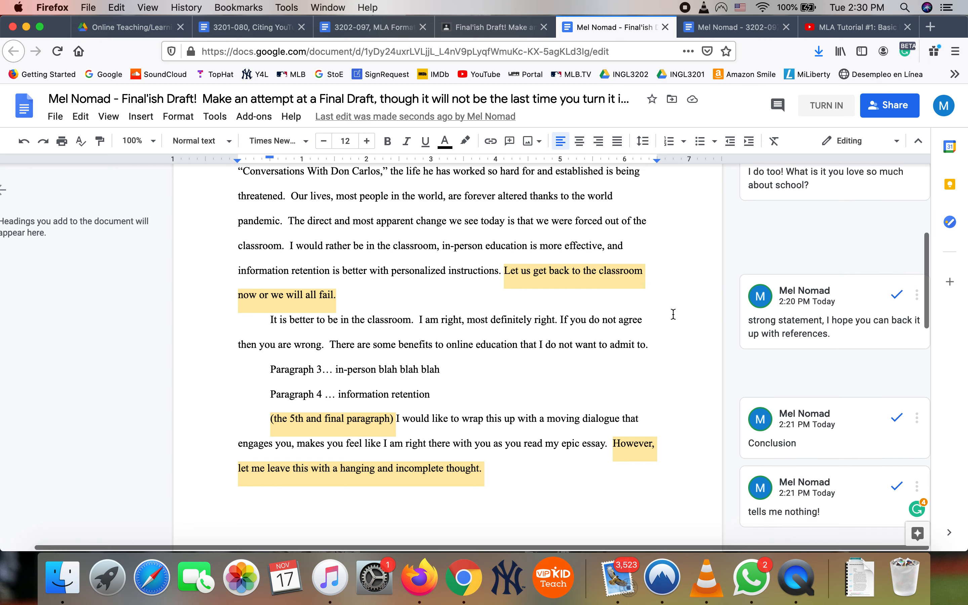
scroll(674, 314, down, 2)
scroll(673, 314, down, 4)
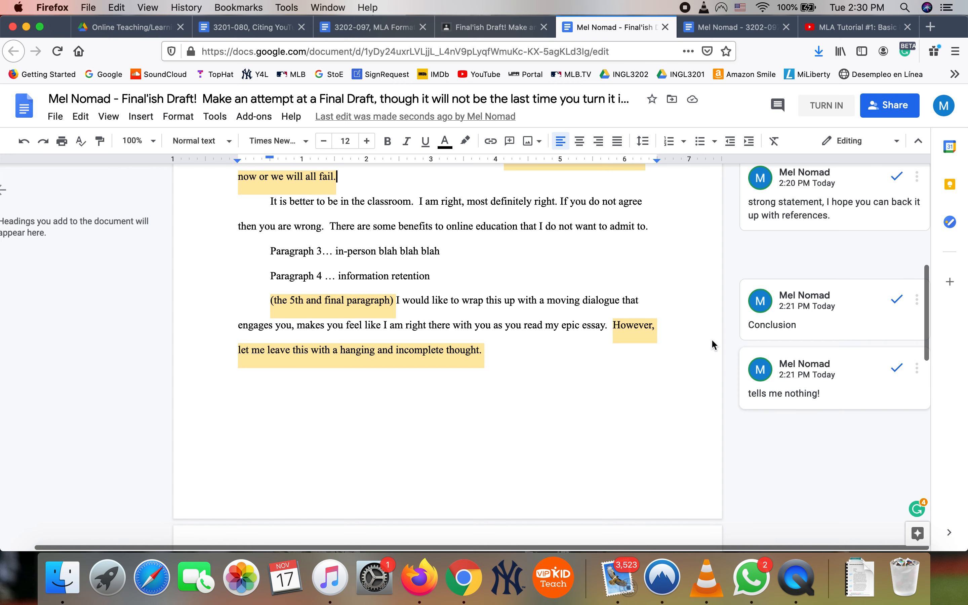
scroll(429, 338, down, 2)
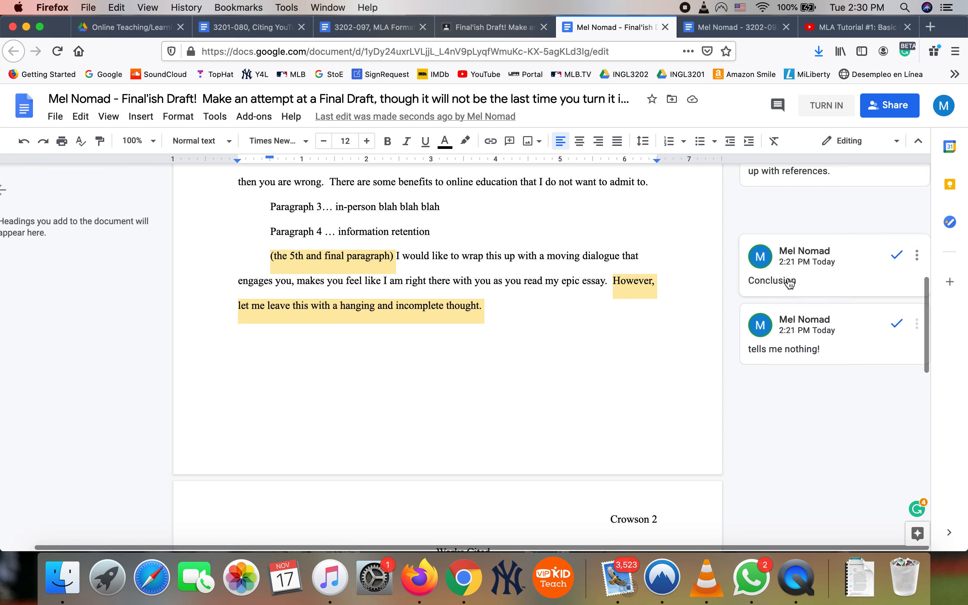
click(375, 264)
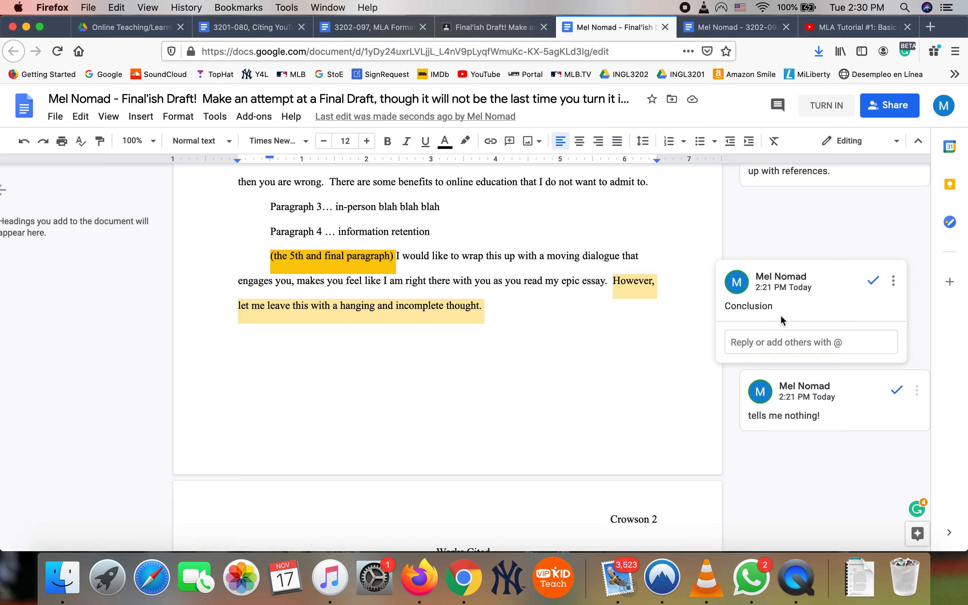
Review the essay's five-paragraph structure from the introduction to the conclusion, along with the peer comments beside it.
scroll(788, 360, down, 1)
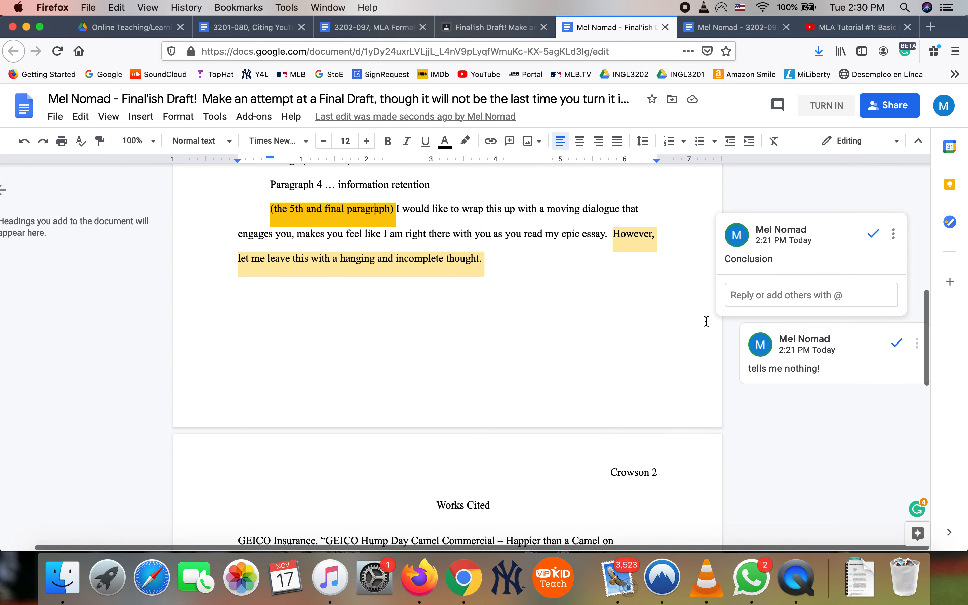
click(694, 335)
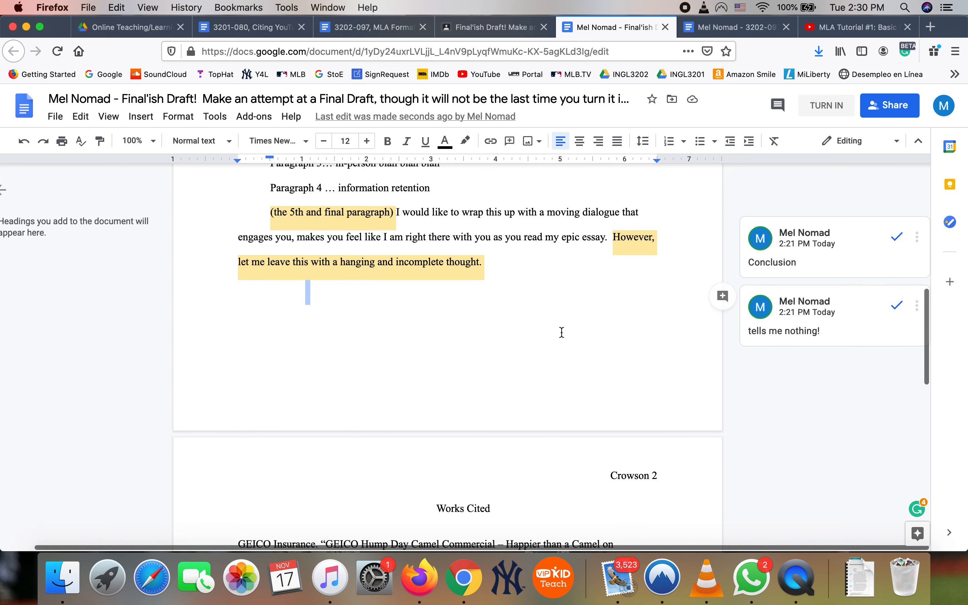
scroll(556, 316, up, 2)
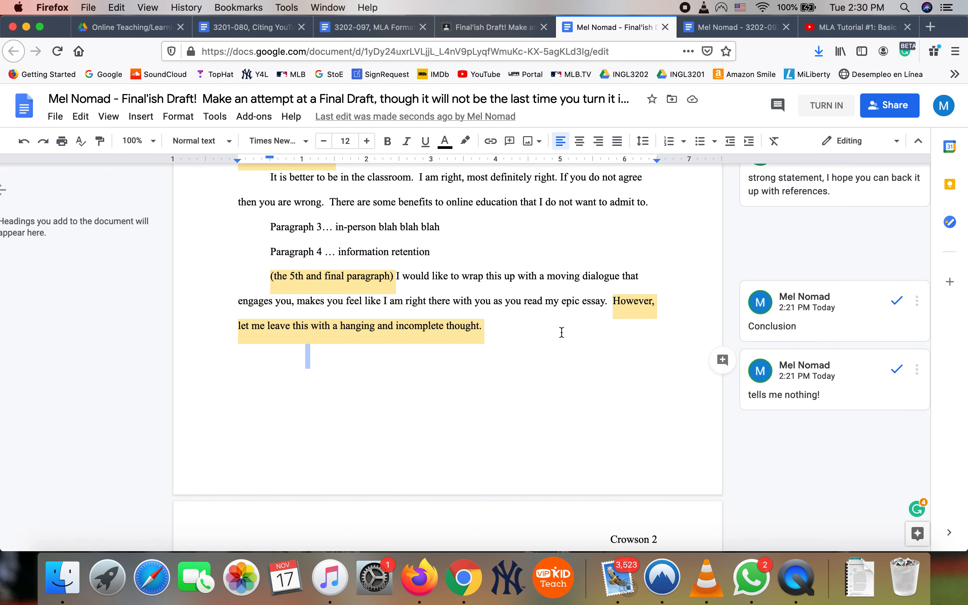
scroll(562, 333, up, 4)
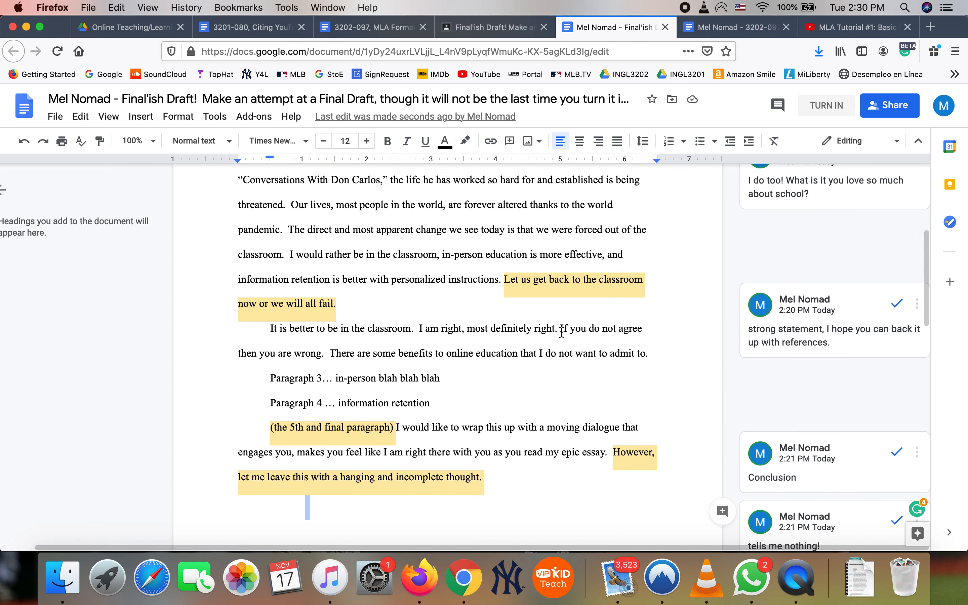
scroll(562, 333, up, 3)
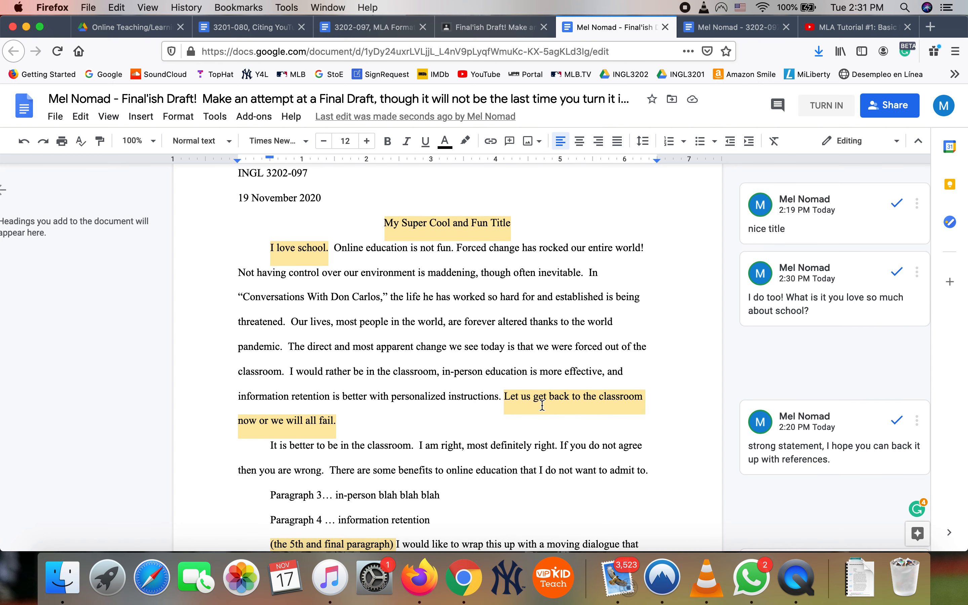
scroll(542, 405, down, 5)
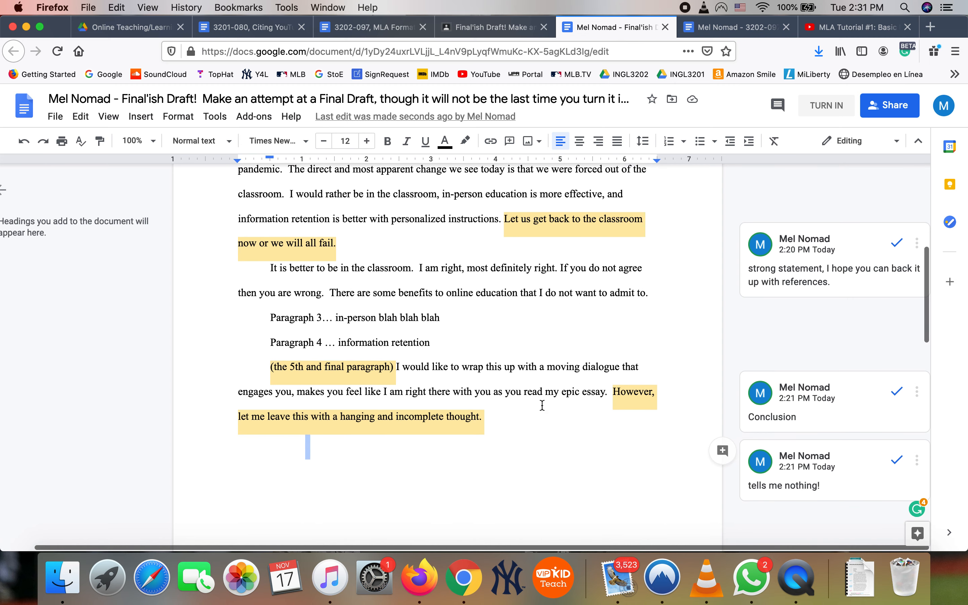
scroll(542, 405, down, 1)
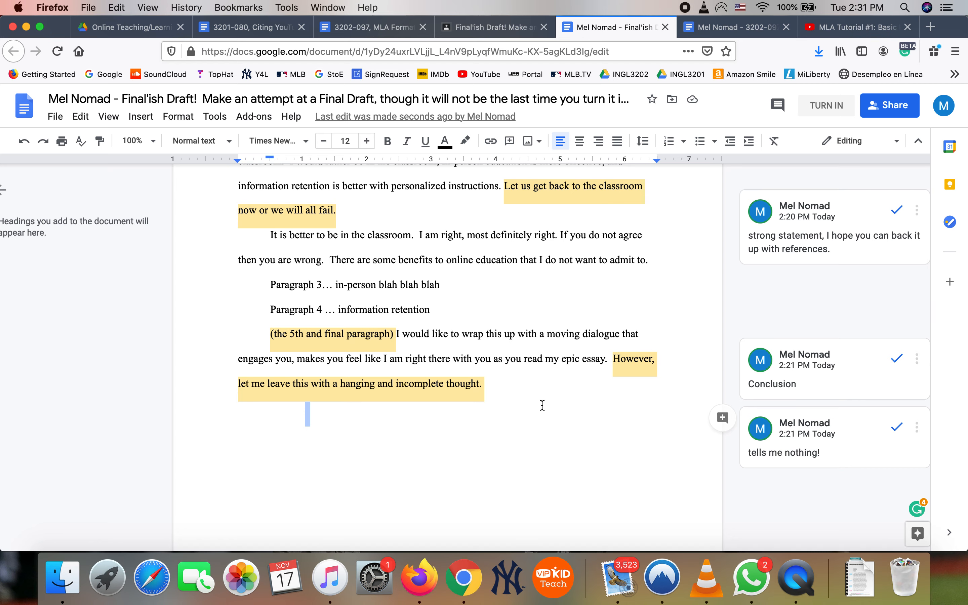
scroll(543, 406, up, 3)
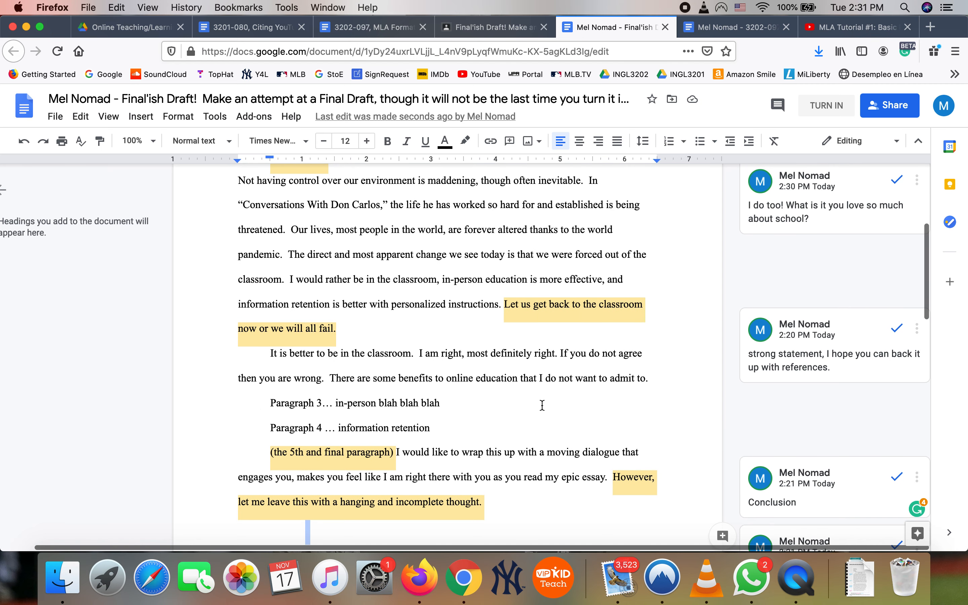
scroll(543, 405, up, 3)
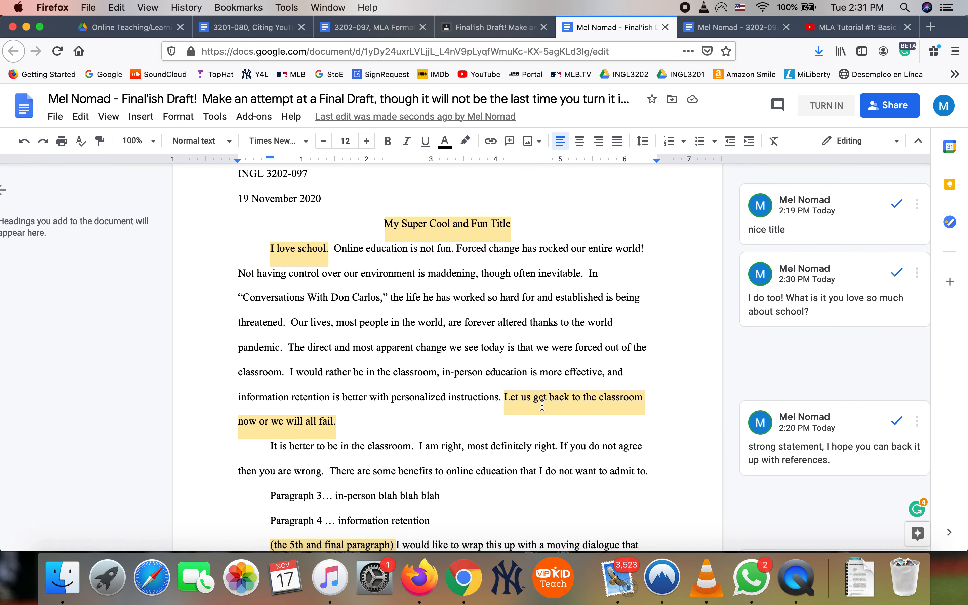
scroll(542, 406, down, 3)
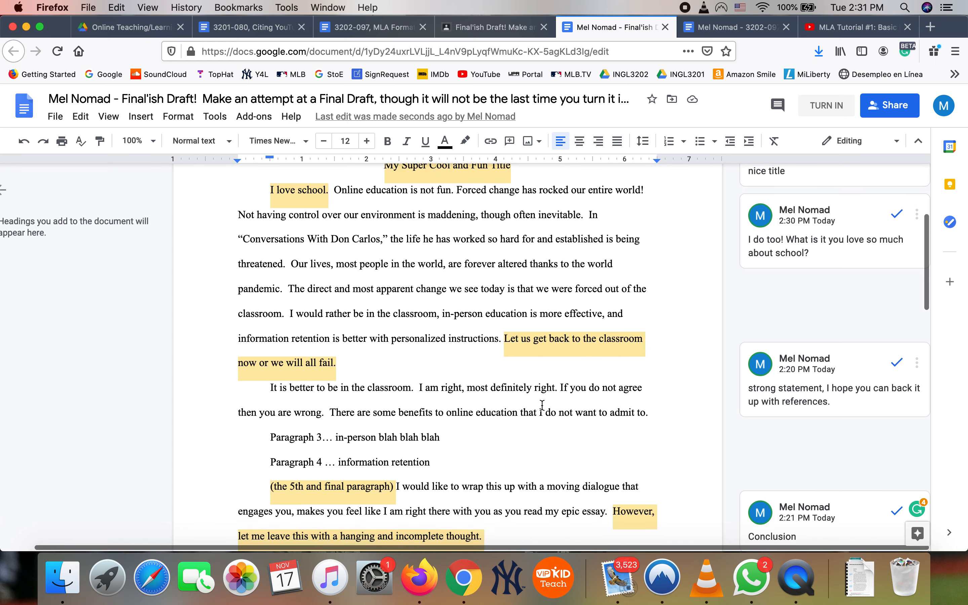
scroll(542, 406, down, 6)
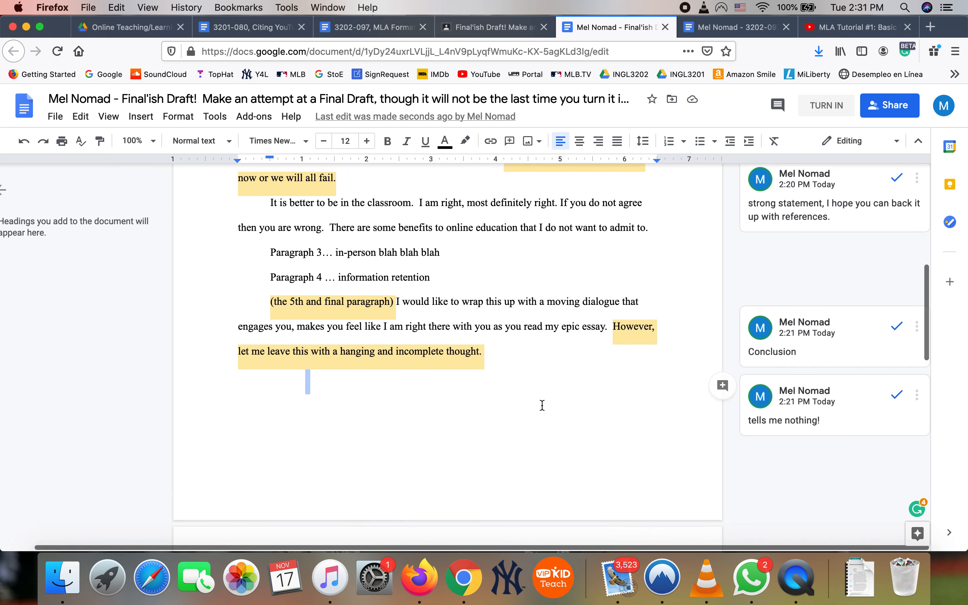
scroll(544, 407, up, 3)
scroll(543, 409, up, 6)
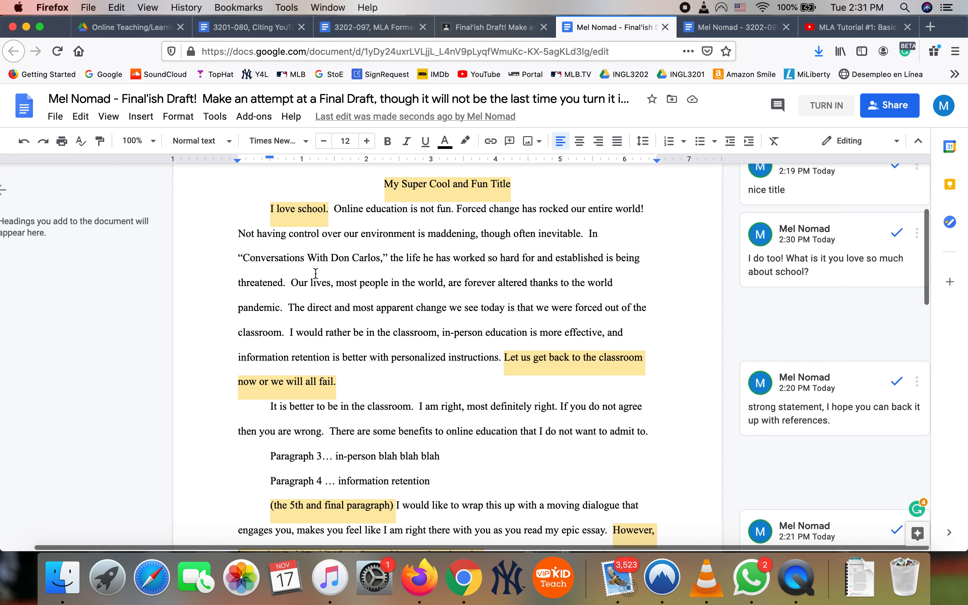
Apply a 0.5-inch first-line special indent to the introduction paragraph beginning "I love school.".
click(261, 222)
drag(356, 283, 513, 389)
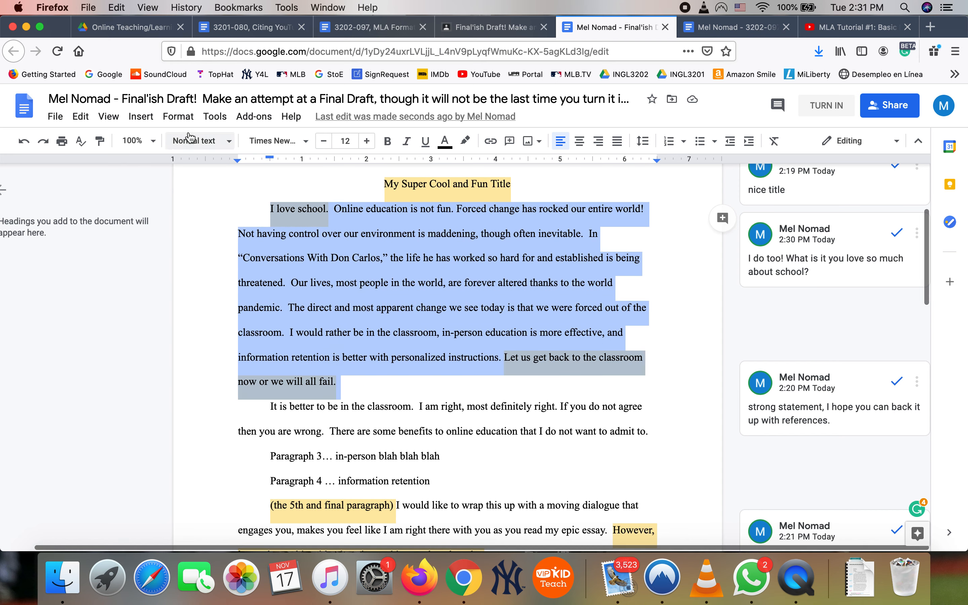
click(179, 117)
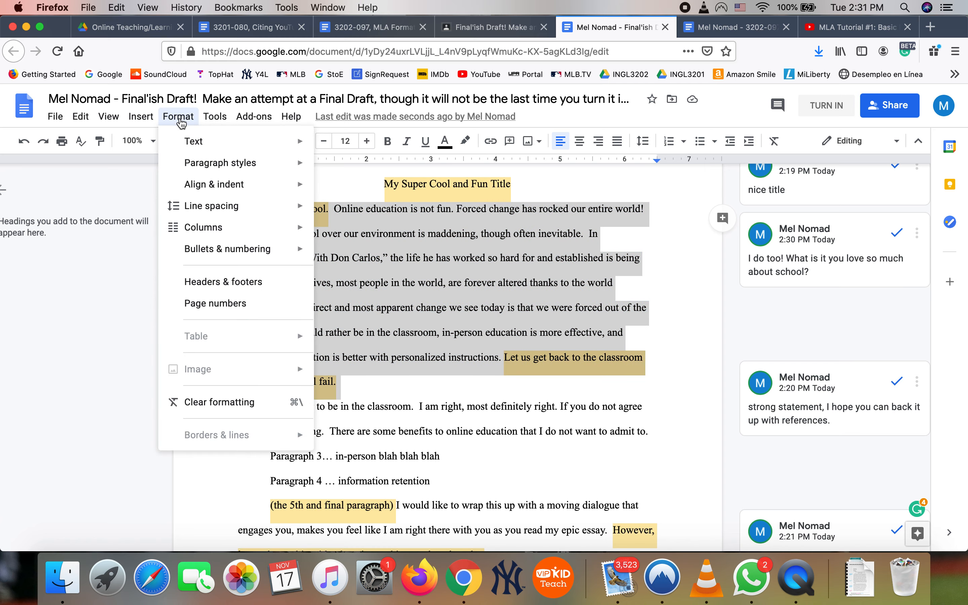
mouse_move(237, 188)
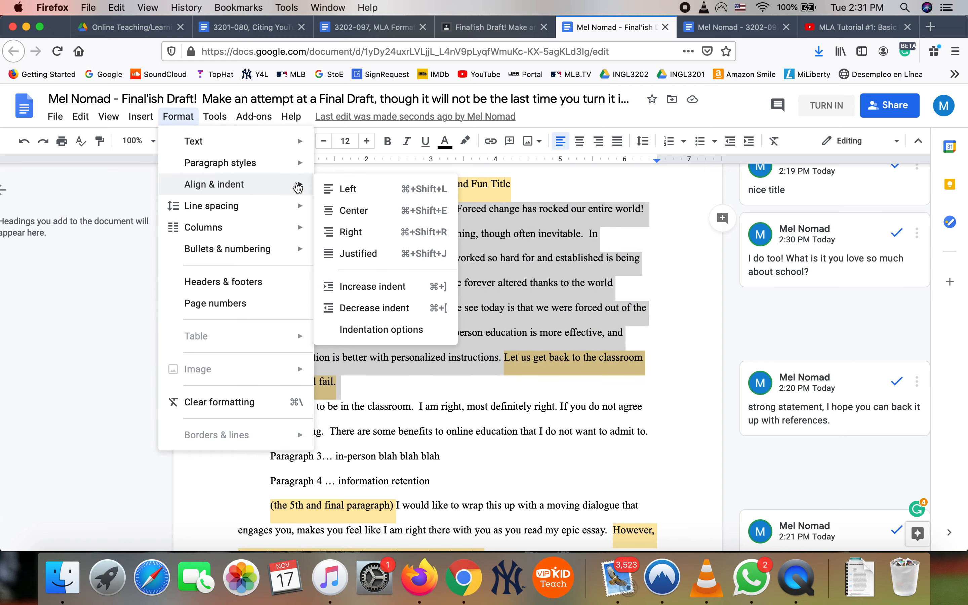
click(359, 329)
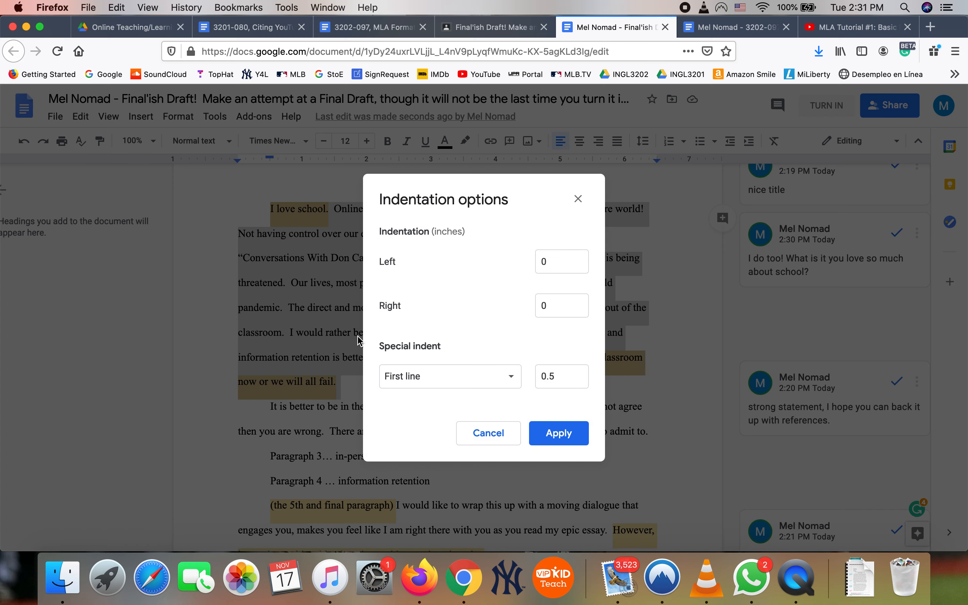
click(440, 376)
click(436, 380)
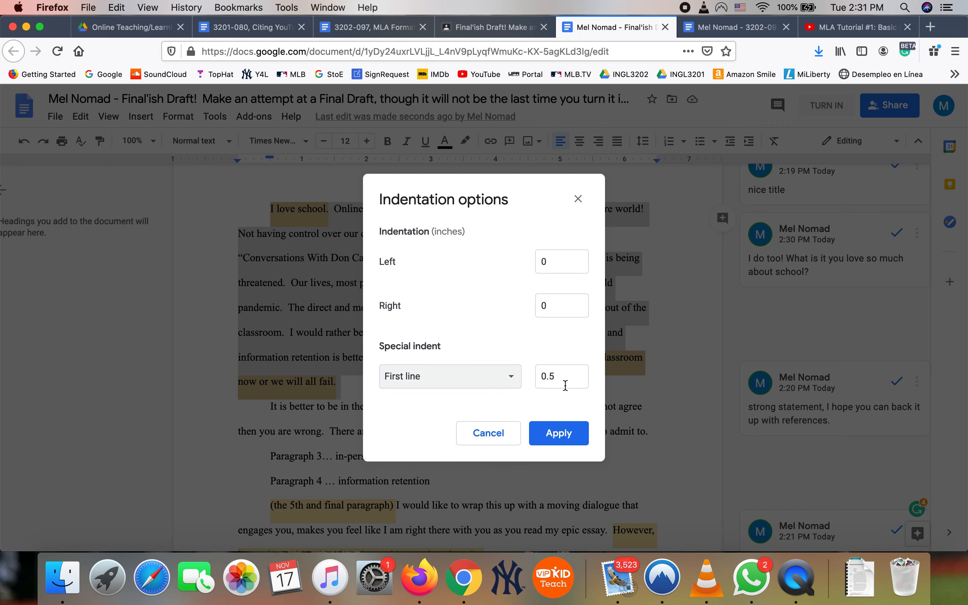
click(559, 433)
click(557, 430)
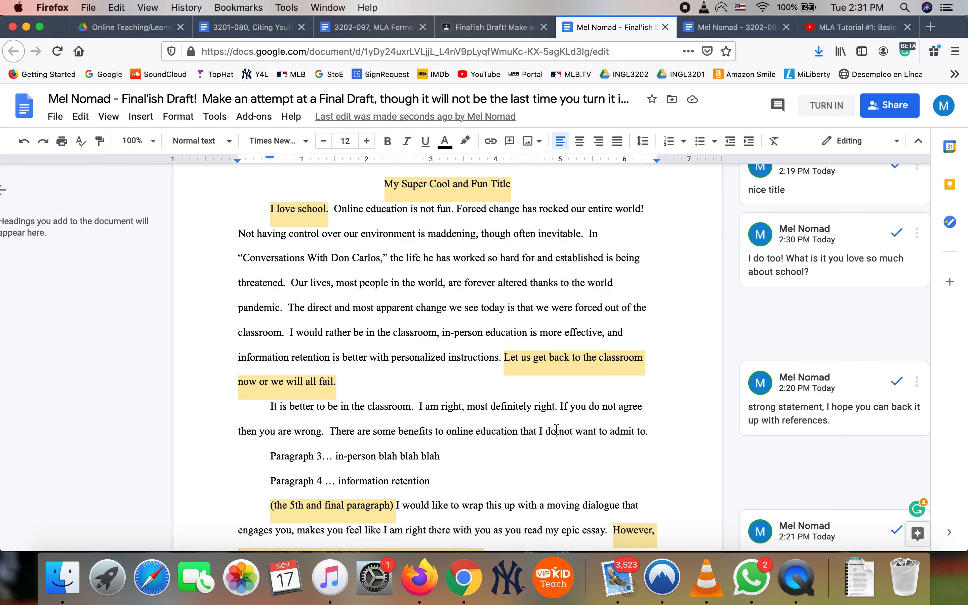
Apply a 0.5-inch hanging special indent to both citation entries on the Works Cited page.
scroll(557, 430, down, 12)
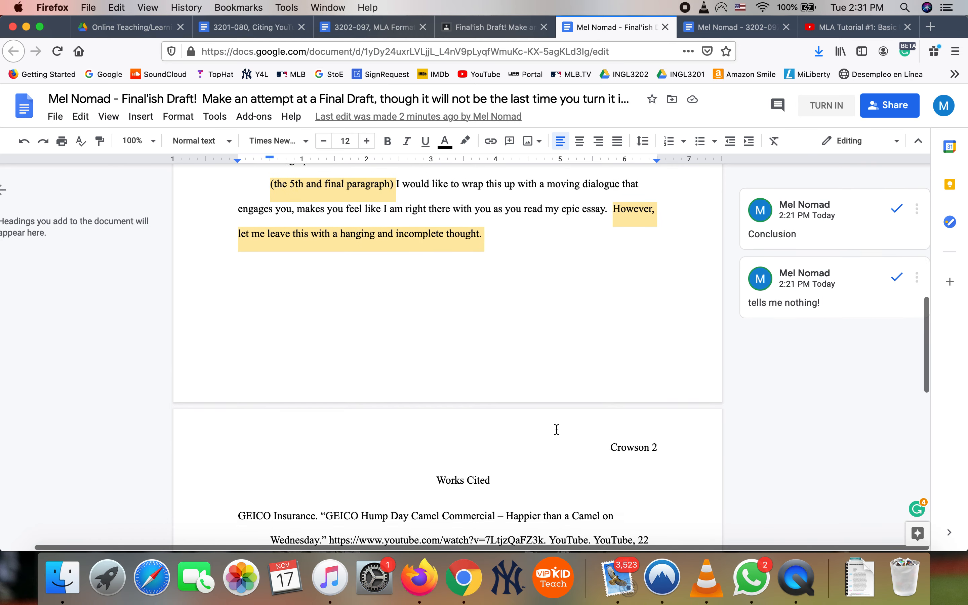
scroll(556, 430, down, 2)
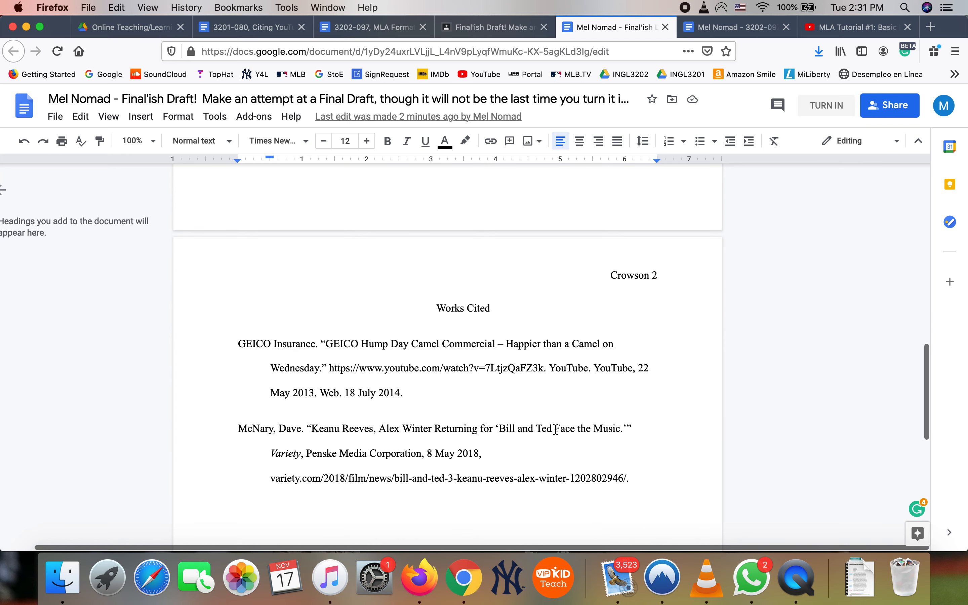
drag(229, 342, 644, 482)
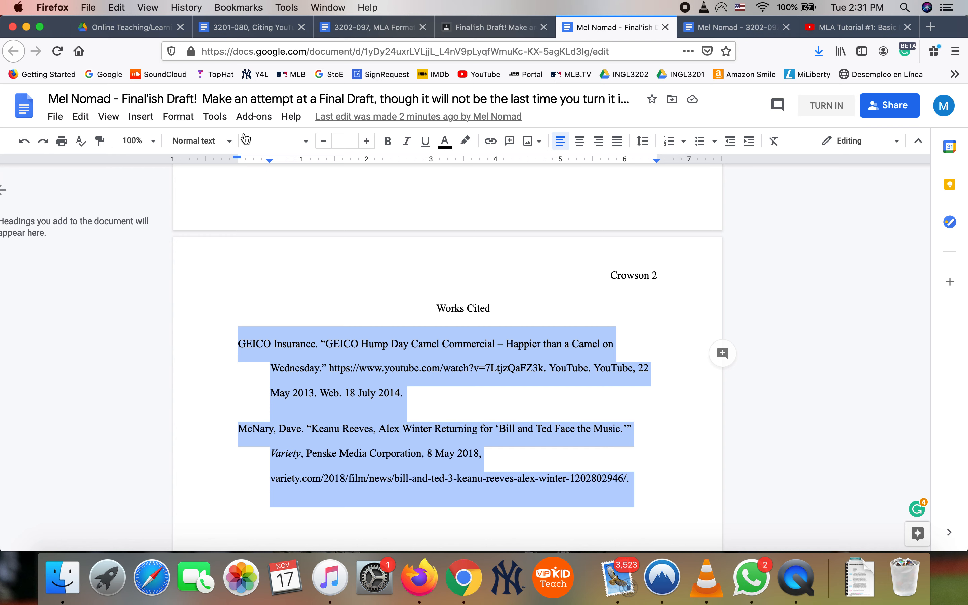
click(179, 117)
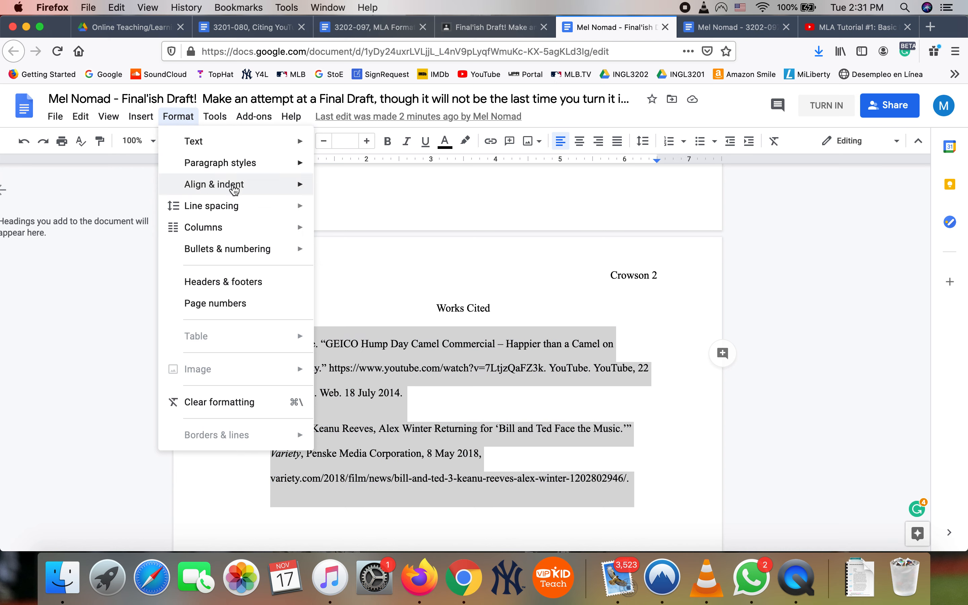
mouse_move(248, 192)
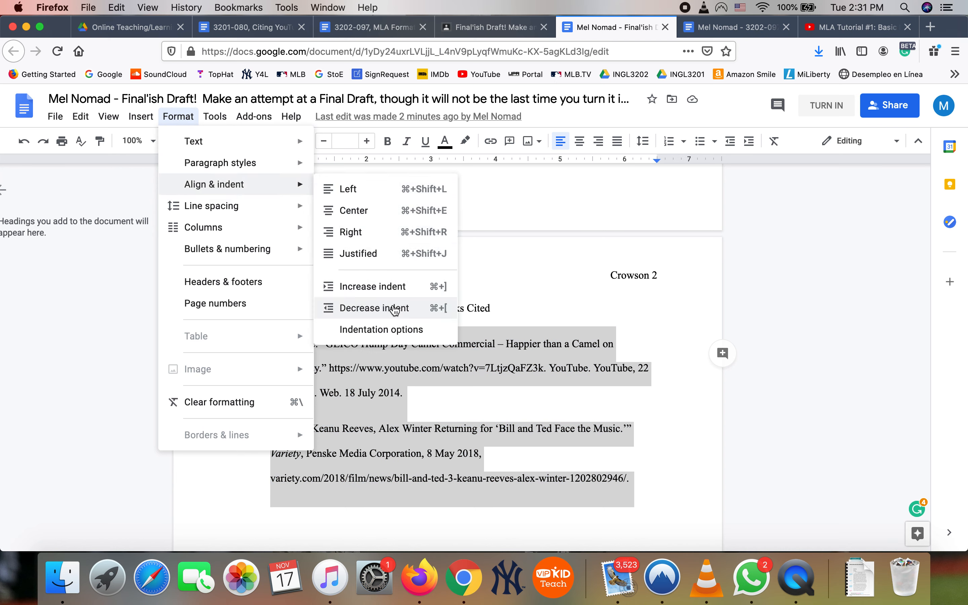
click(395, 330)
click(435, 373)
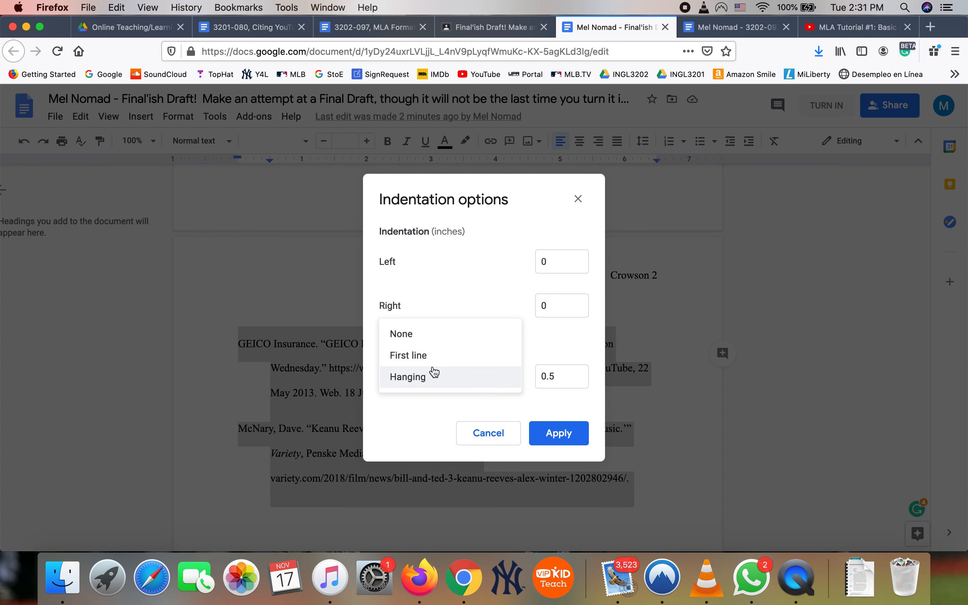
click(426, 384)
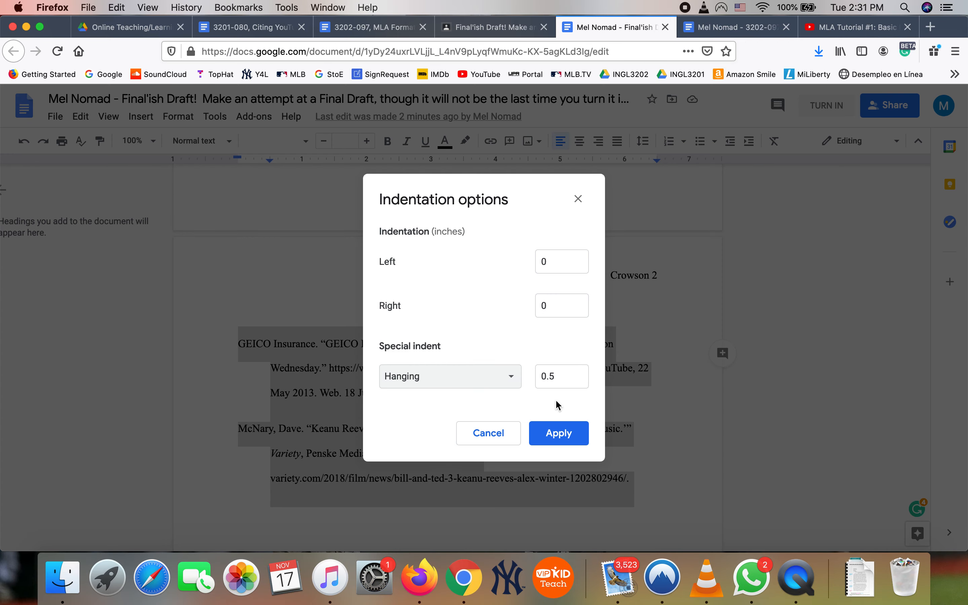
click(558, 432)
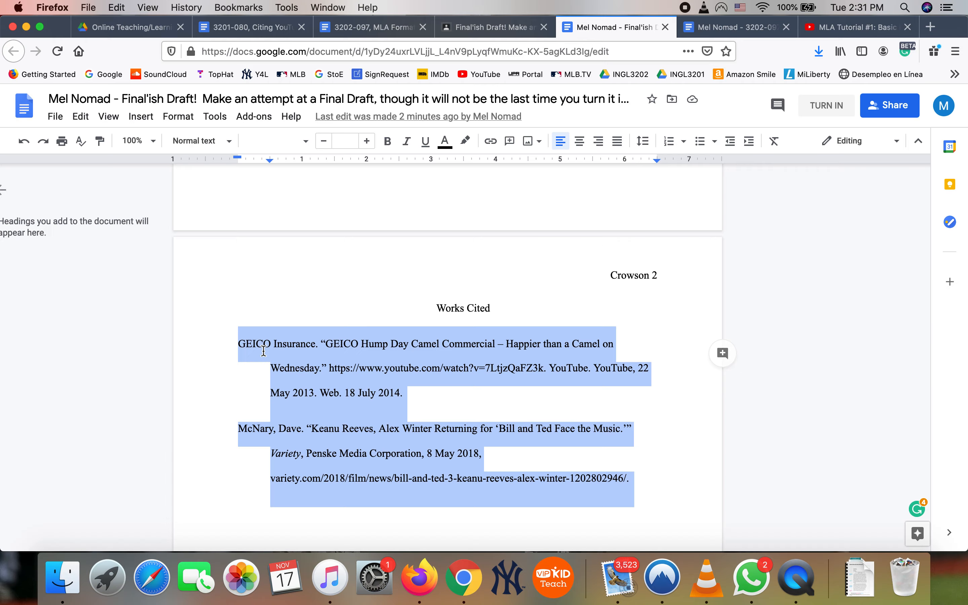
Examine the first line and the indented continuation lines of the GEICO Insurance citation.
click(238, 343)
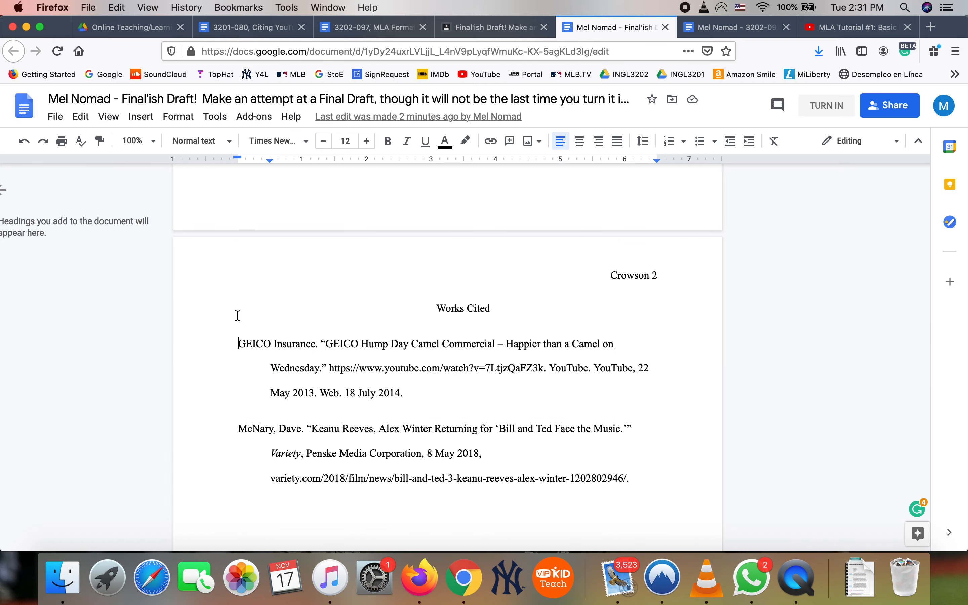
drag(238, 343, 420, 389)
click(272, 368)
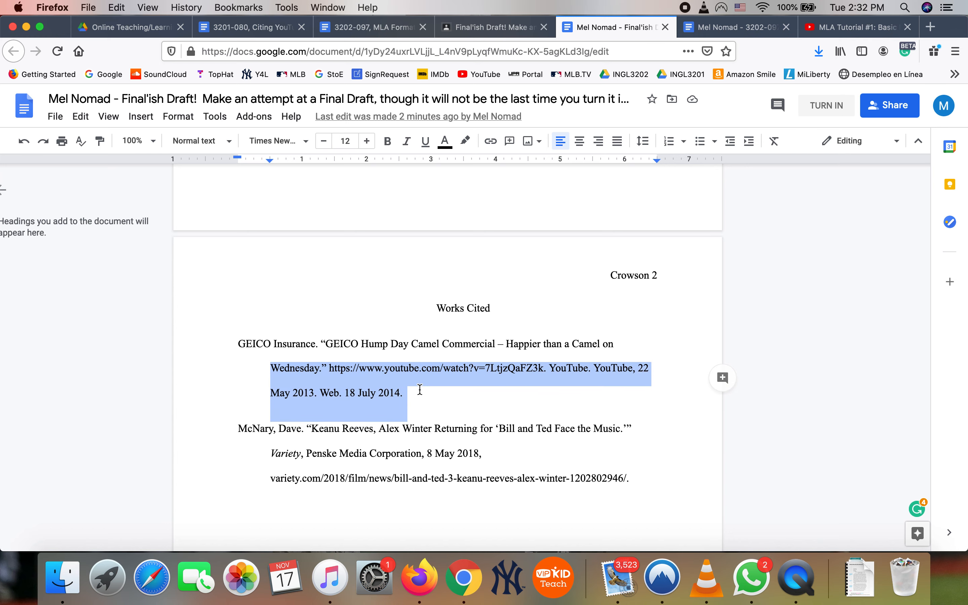
click(419, 389)
Look over the first page's heading, title and introduction again, together with the peer comments attached to them.
scroll(420, 390, up, 15)
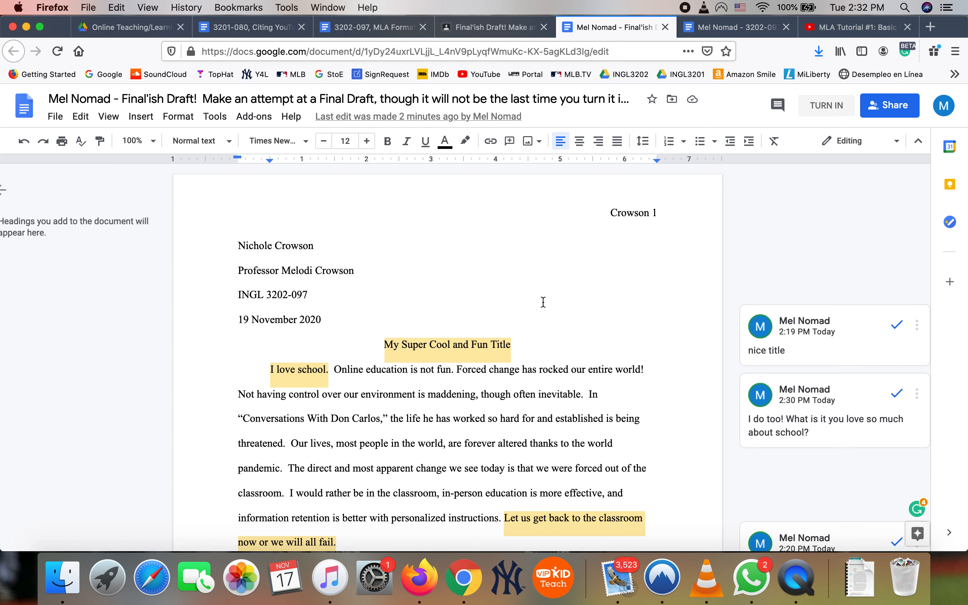
scroll(677, 309, down, 2)
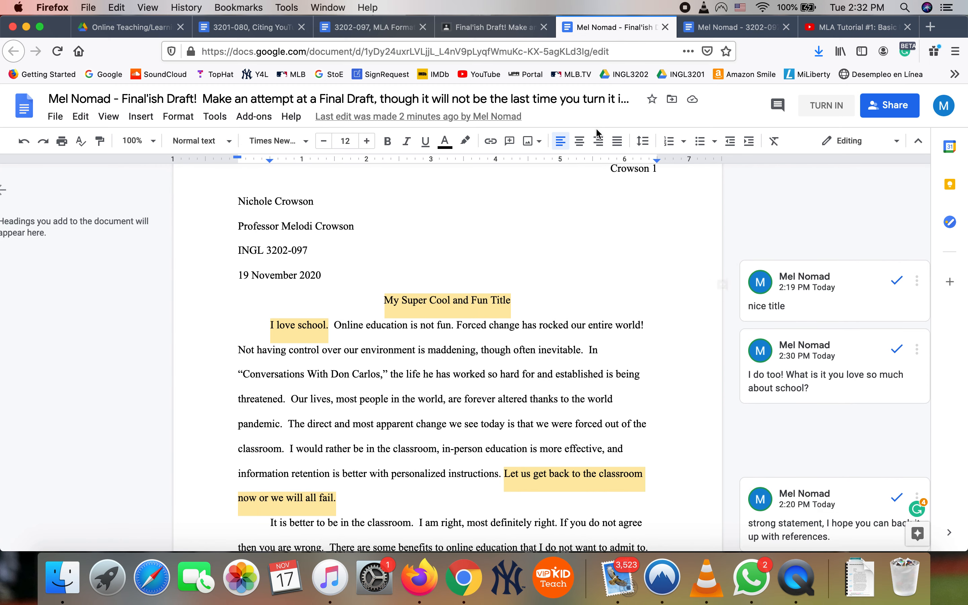
scroll(637, 339, down, 2)
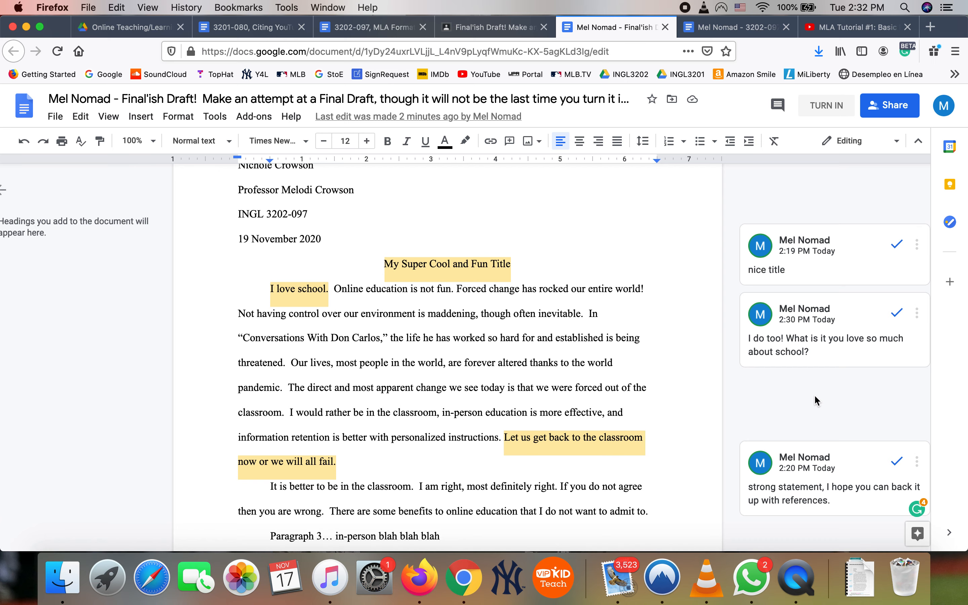
scroll(721, 448, down, 1)
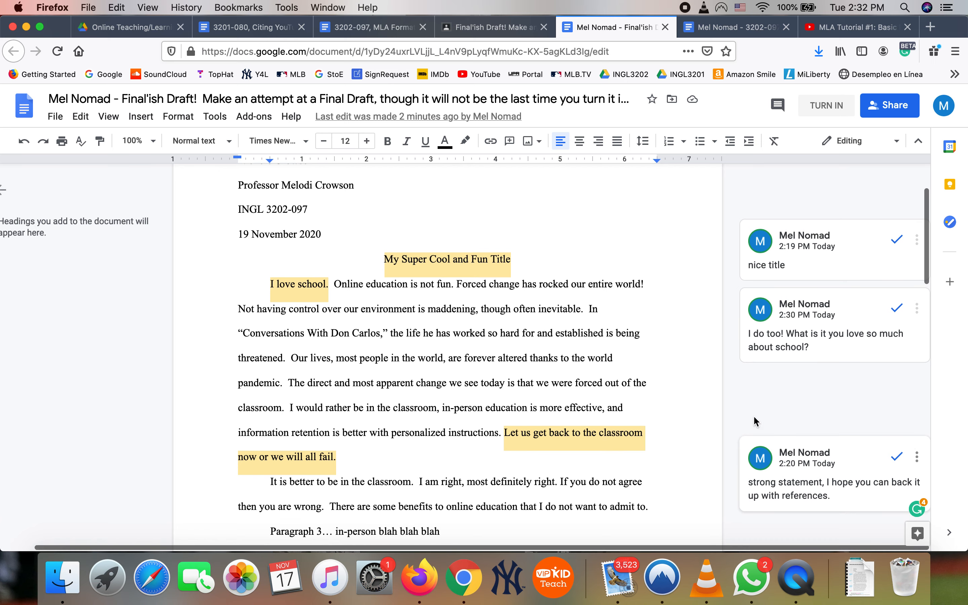
Switch to the Argumentative, Works Cited Rubric document and highlight the teammates' names in the Peer Review Comments row.
click(486, 28)
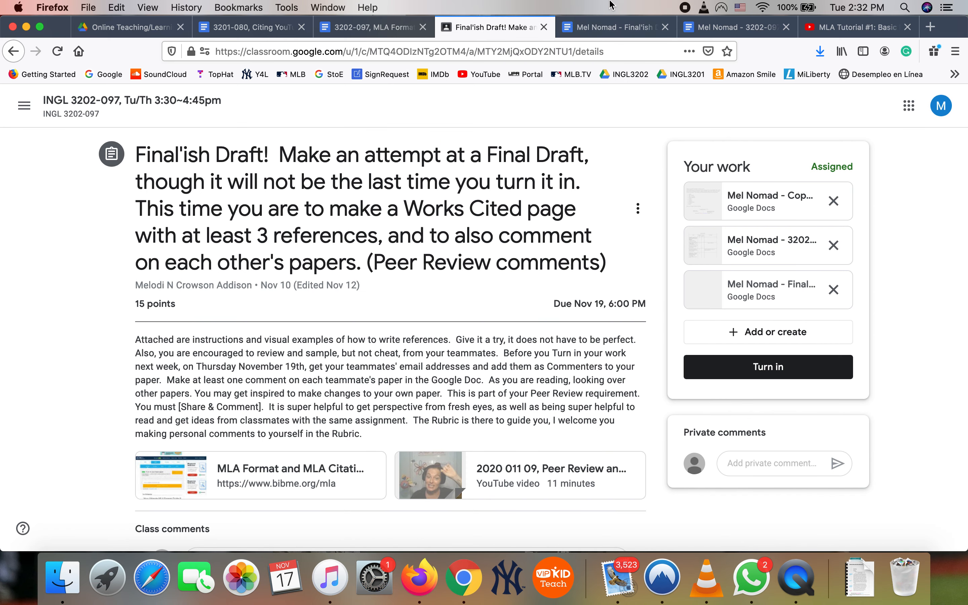
click(692, 29)
scroll(578, 420, down, 2)
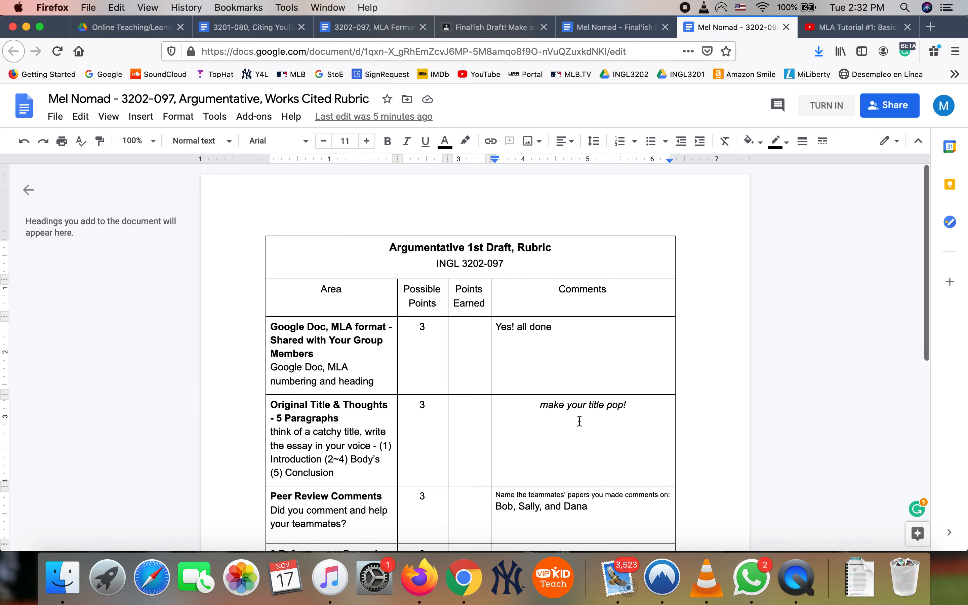
triple_click(529, 444)
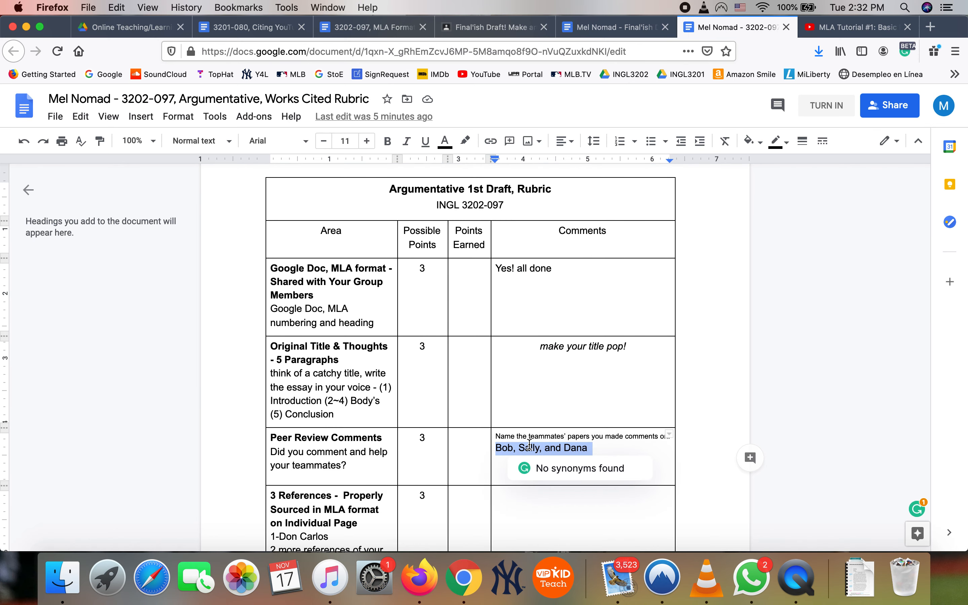
Review the rubric's remaining rows for references and grammar/spelling, down to the total and the additional comments section.
click(624, 446)
scroll(624, 446, down, 3)
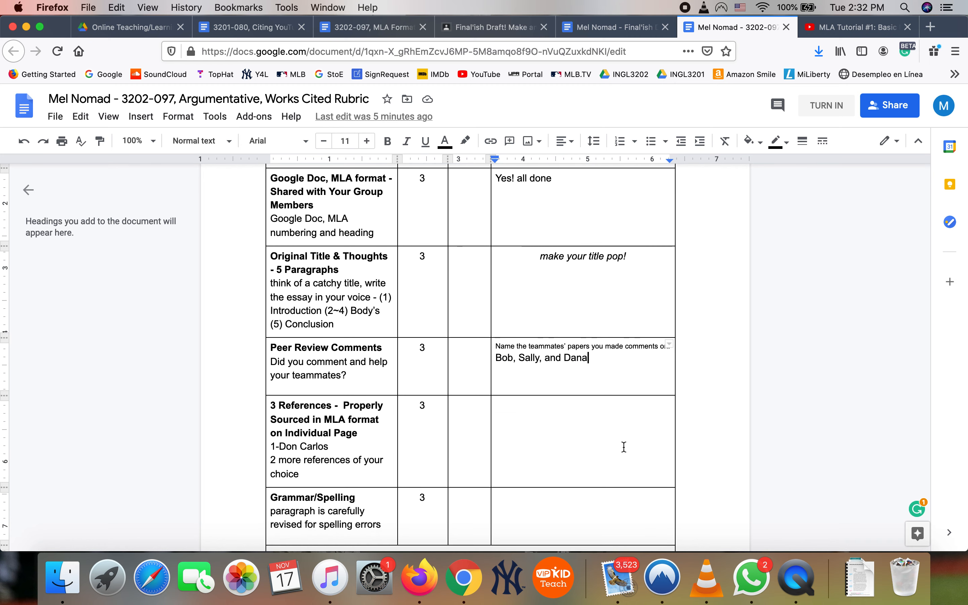
scroll(624, 447, down, 6)
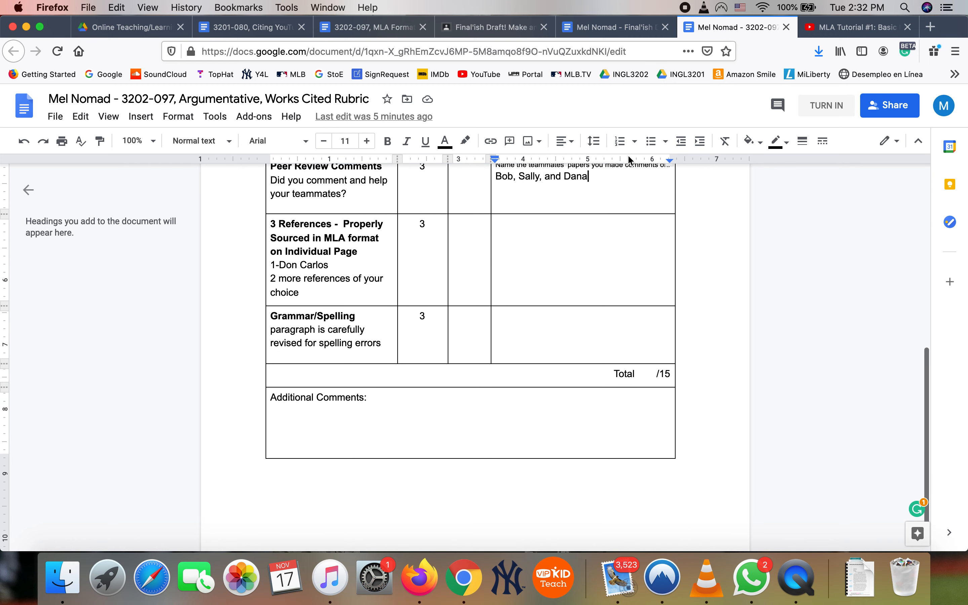
Switch to the MLA Formatting Tutorials and Discussion document and highlight the Google Doc MLA essay tutorial's description and YouTube link.
click(359, 30)
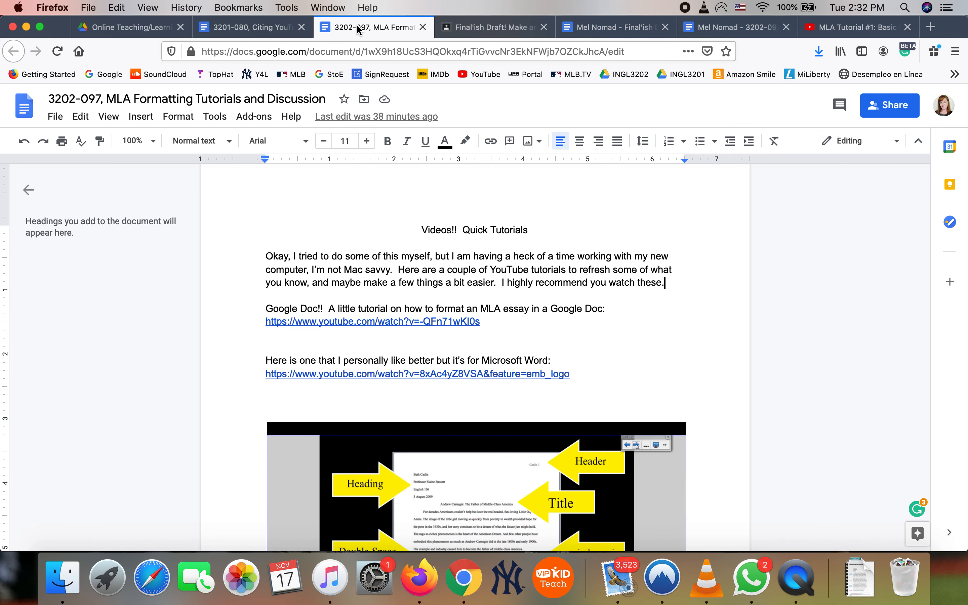
click(278, 36)
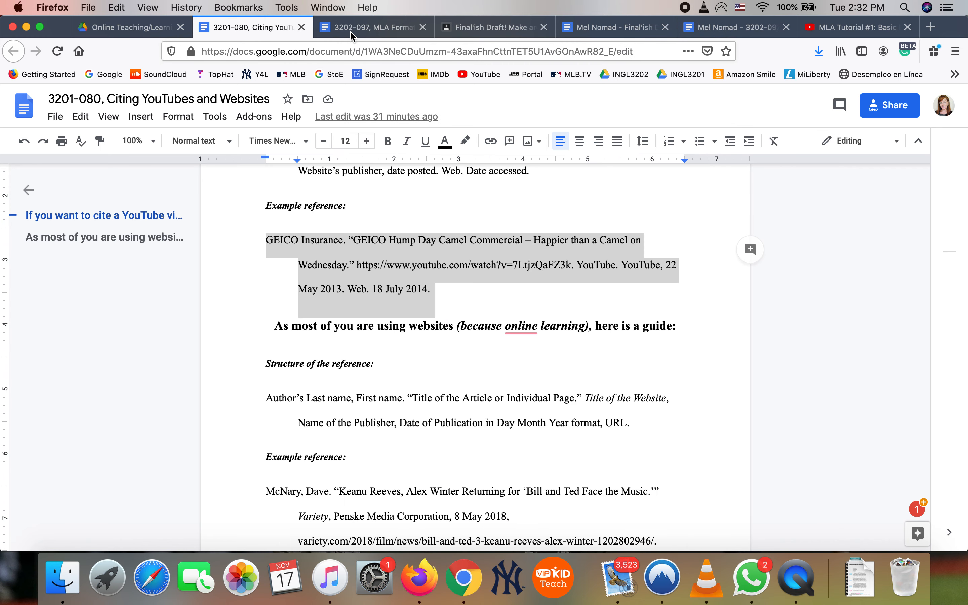
click(394, 33)
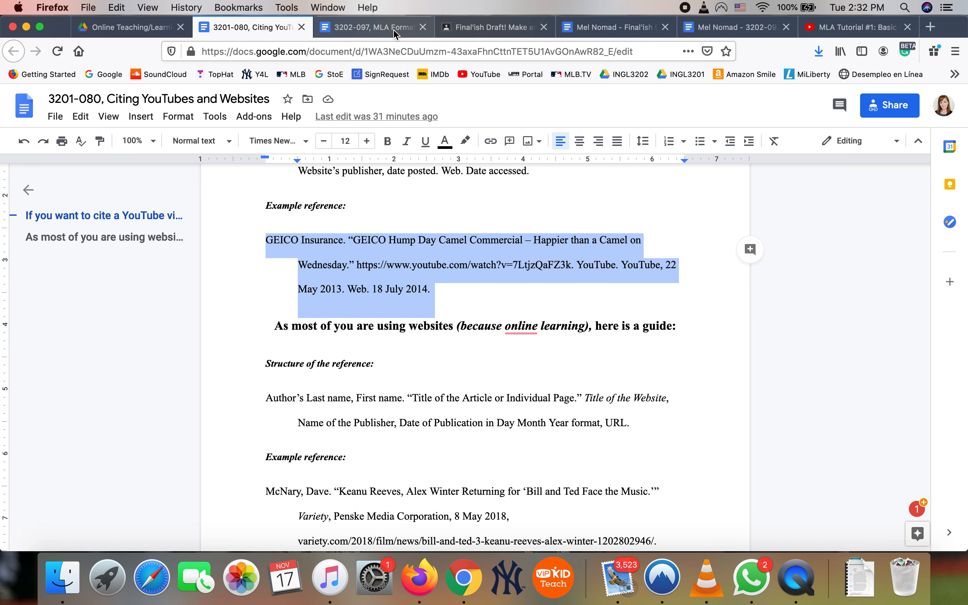
scroll(636, 385, down, 2)
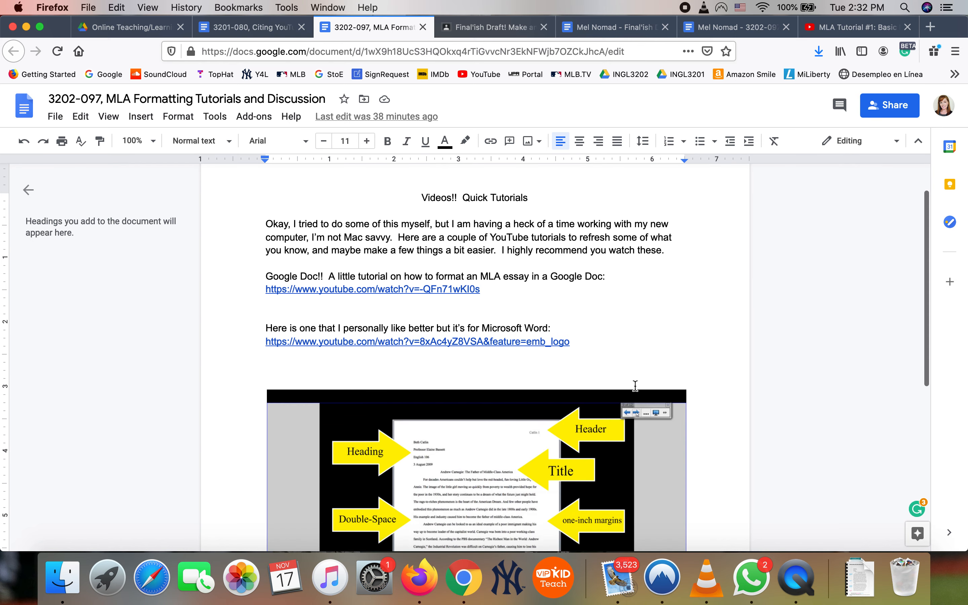
scroll(635, 386, up, 3)
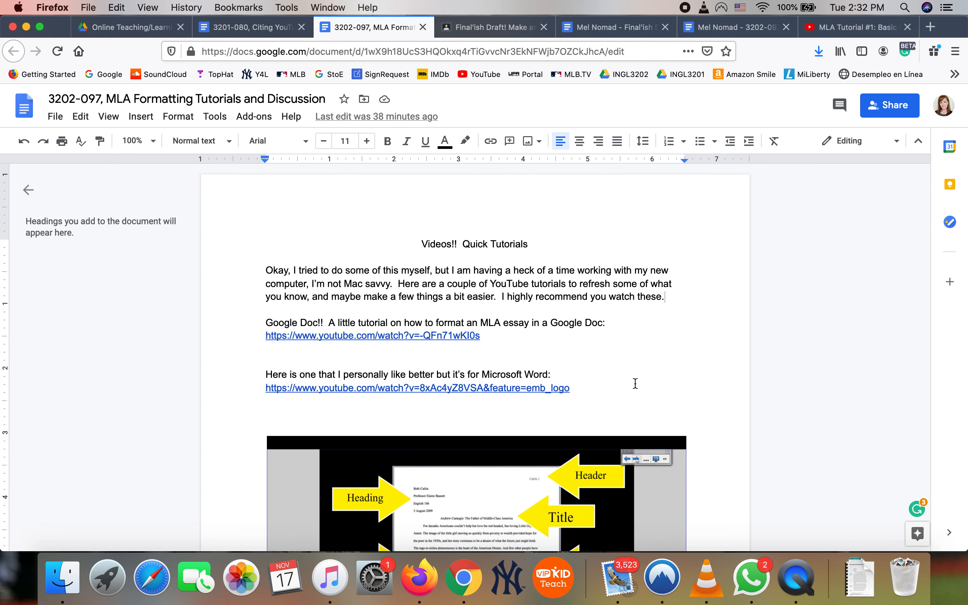
scroll(533, 257, down, 3)
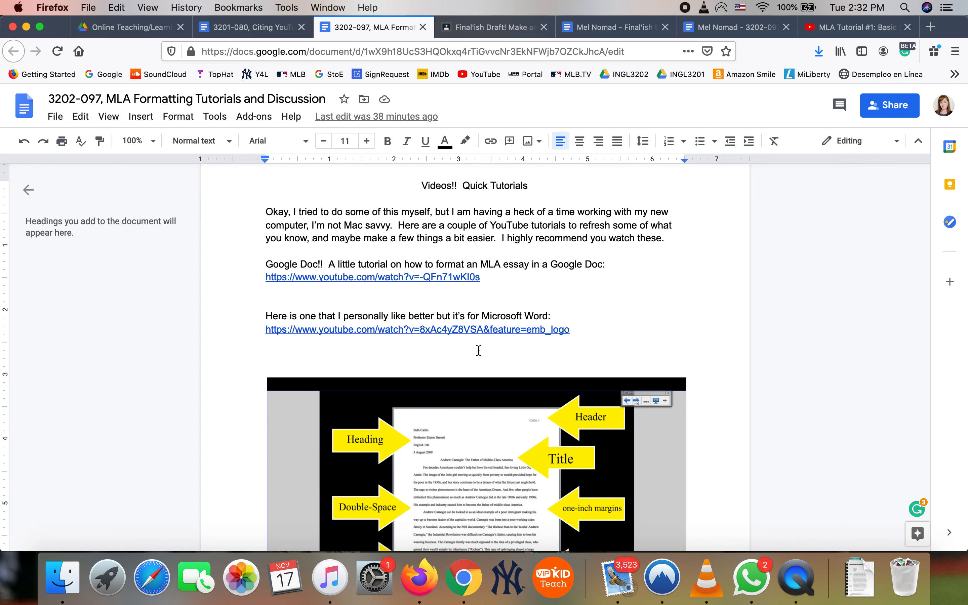
scroll(474, 346, down, 1)
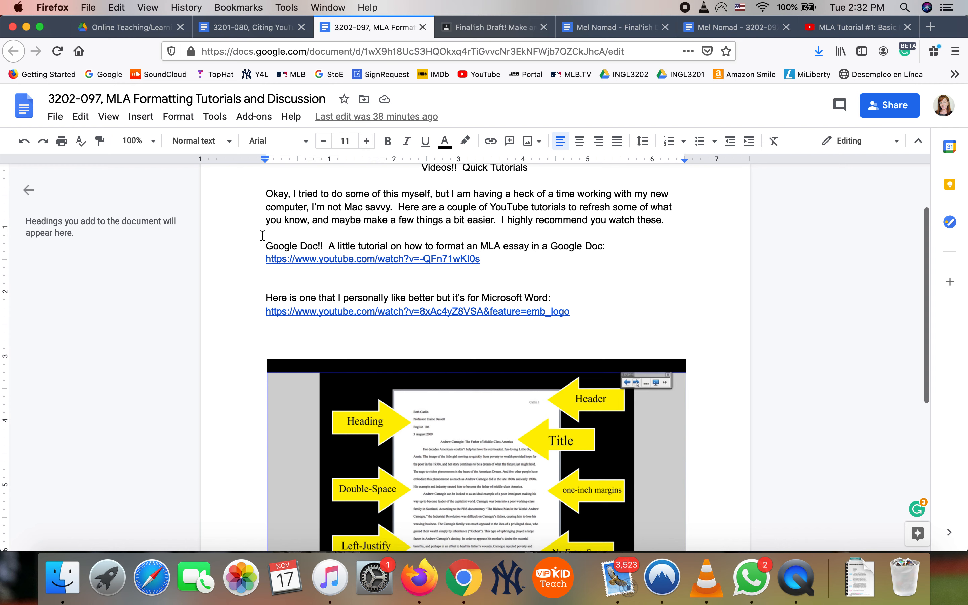
drag(264, 246, 522, 259)
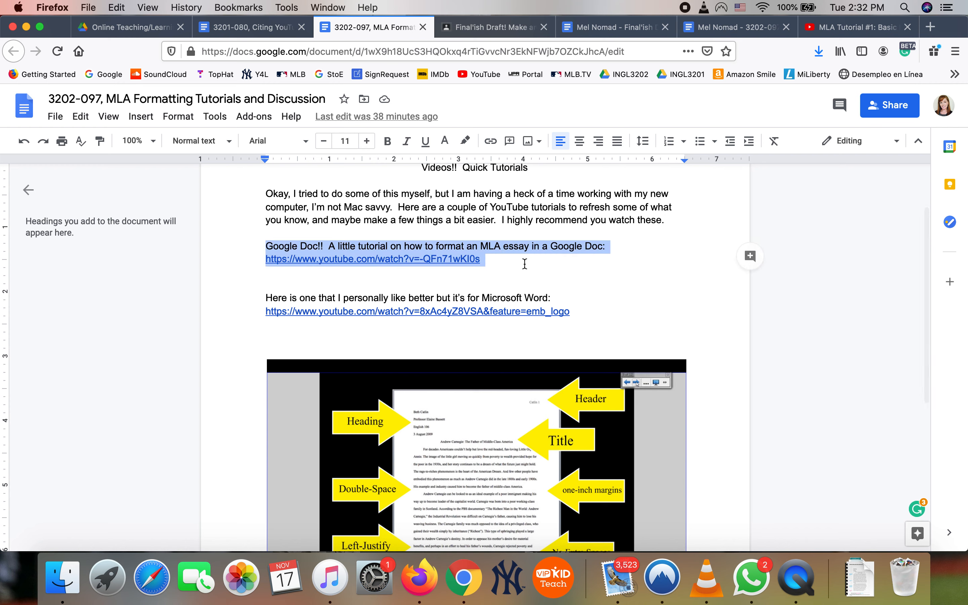